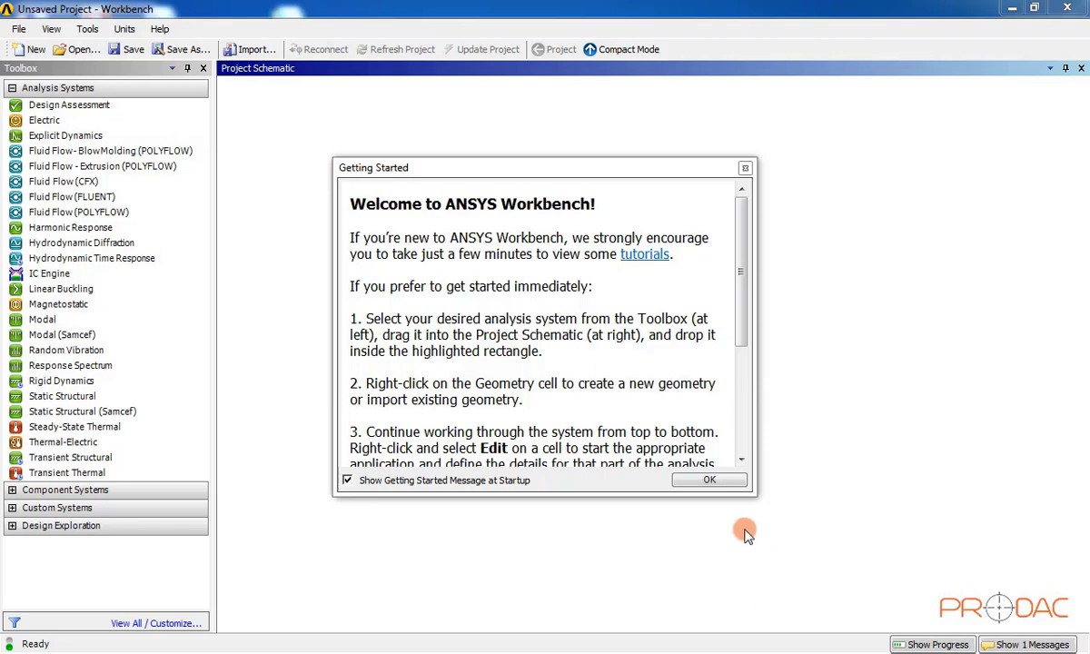
Add a Modal analysis system to the schematic, rename it AM003, and start saving the project.
click(716, 480)
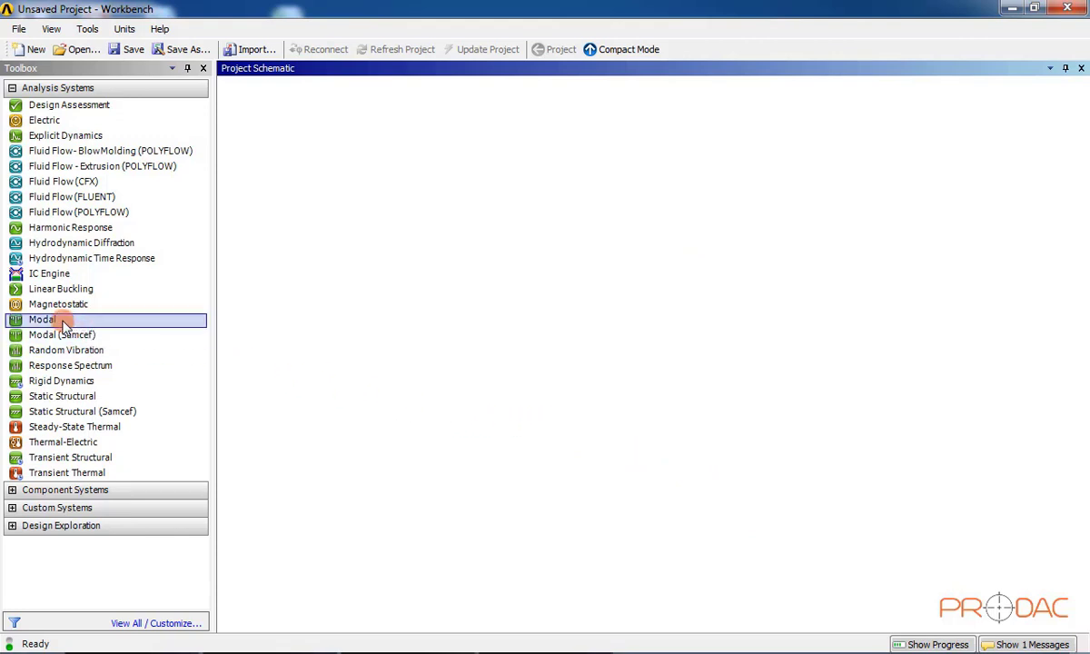
drag(63, 320, 309, 182)
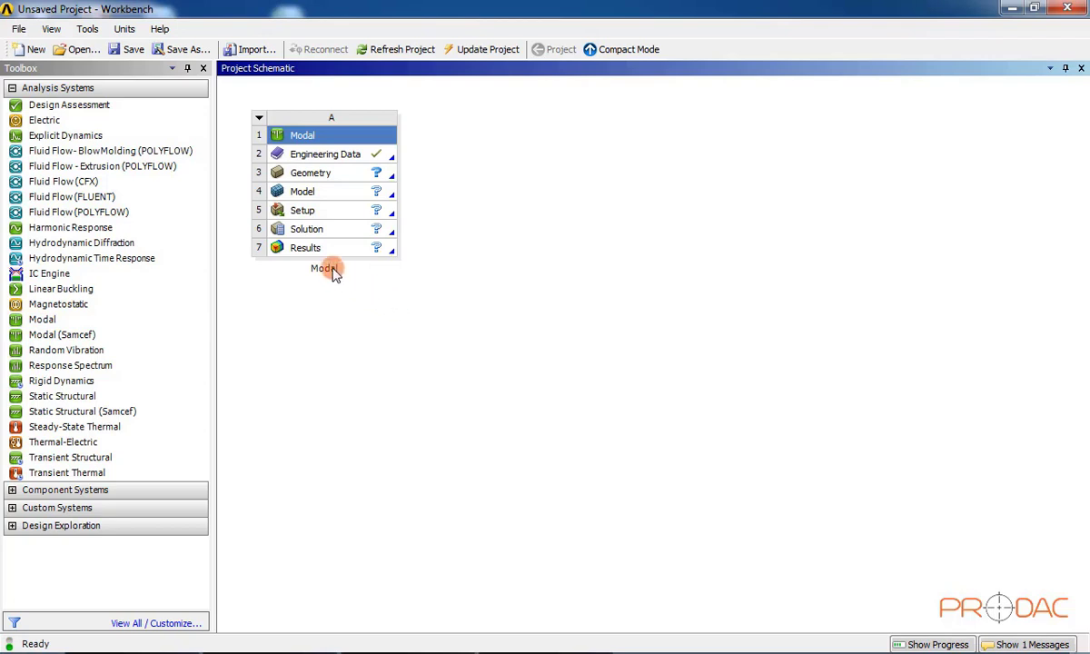
double_click(334, 273)
click(386, 289)
double_click(330, 271)
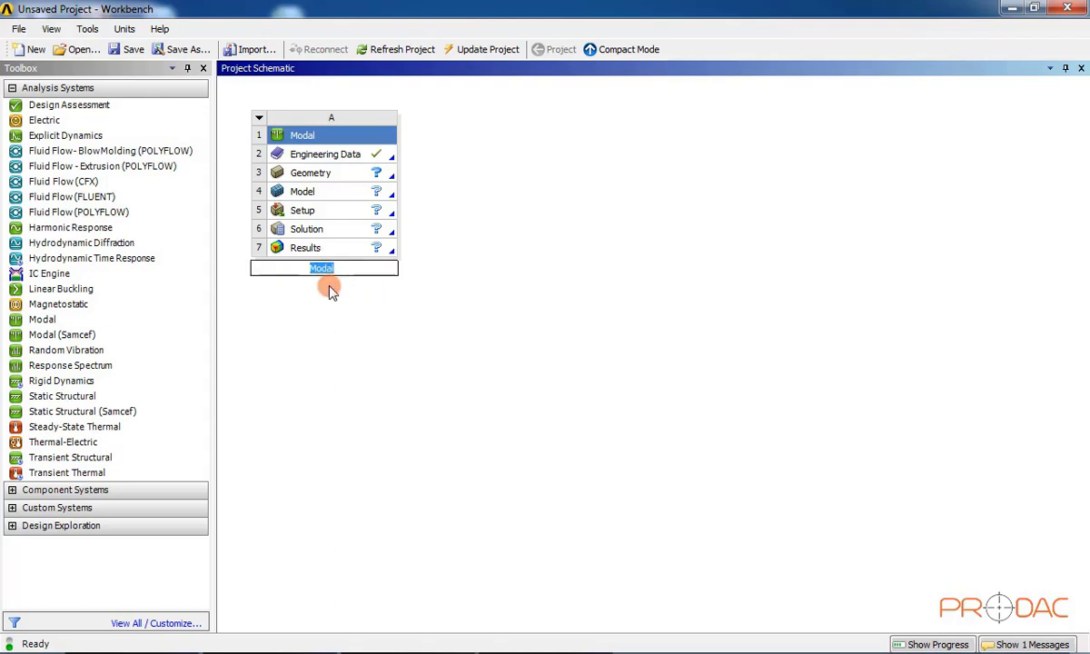
text(AM003)
key(Return)
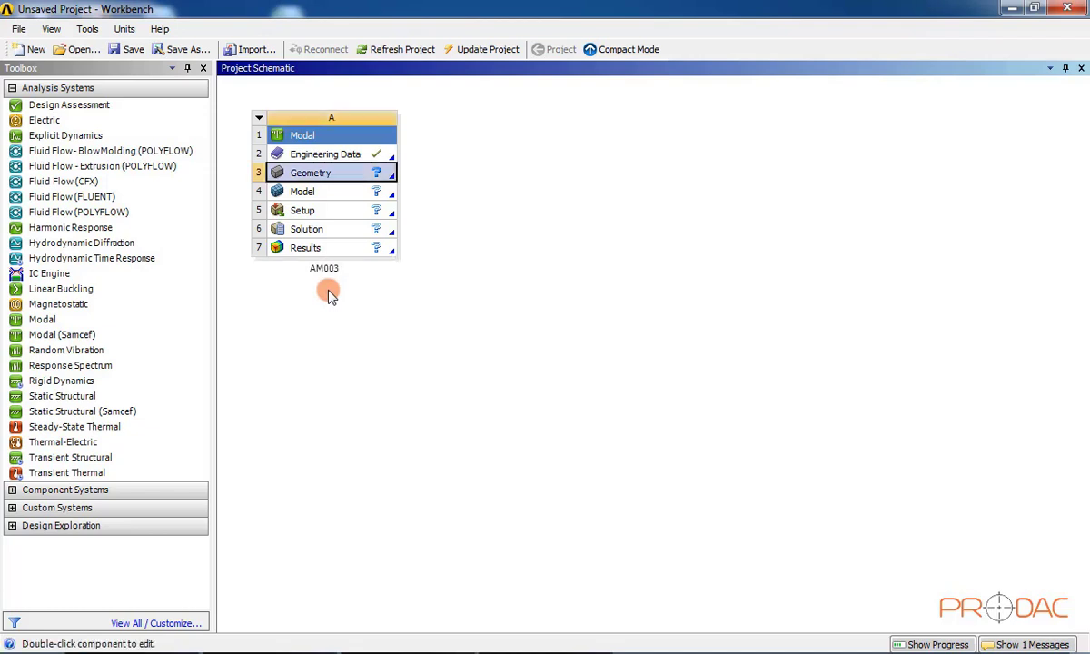
click(330, 294)
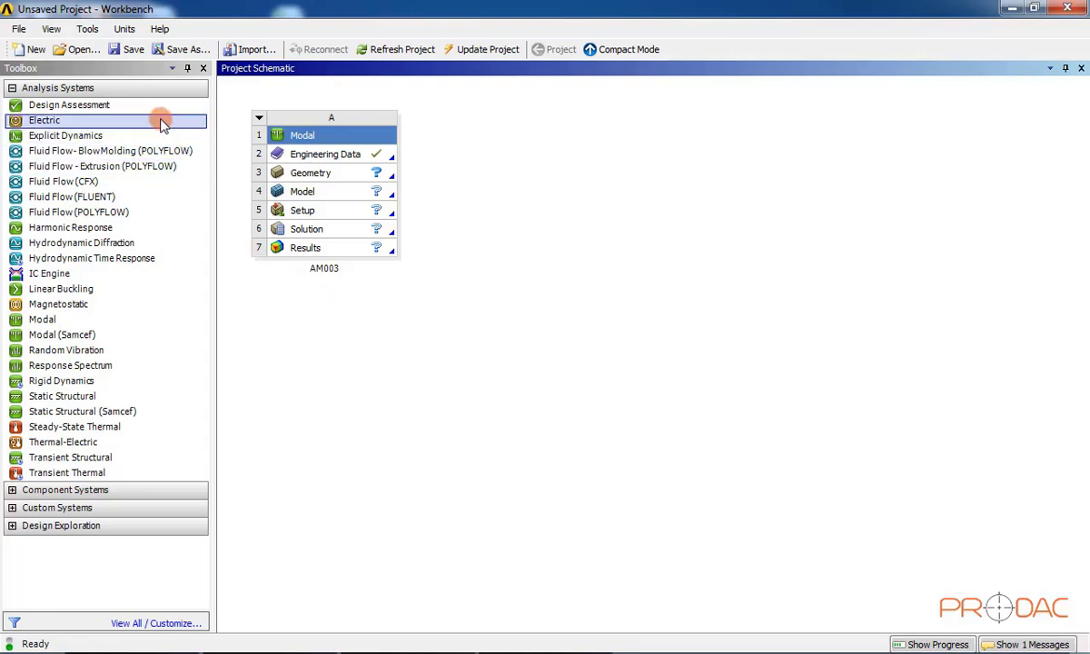
click(117, 53)
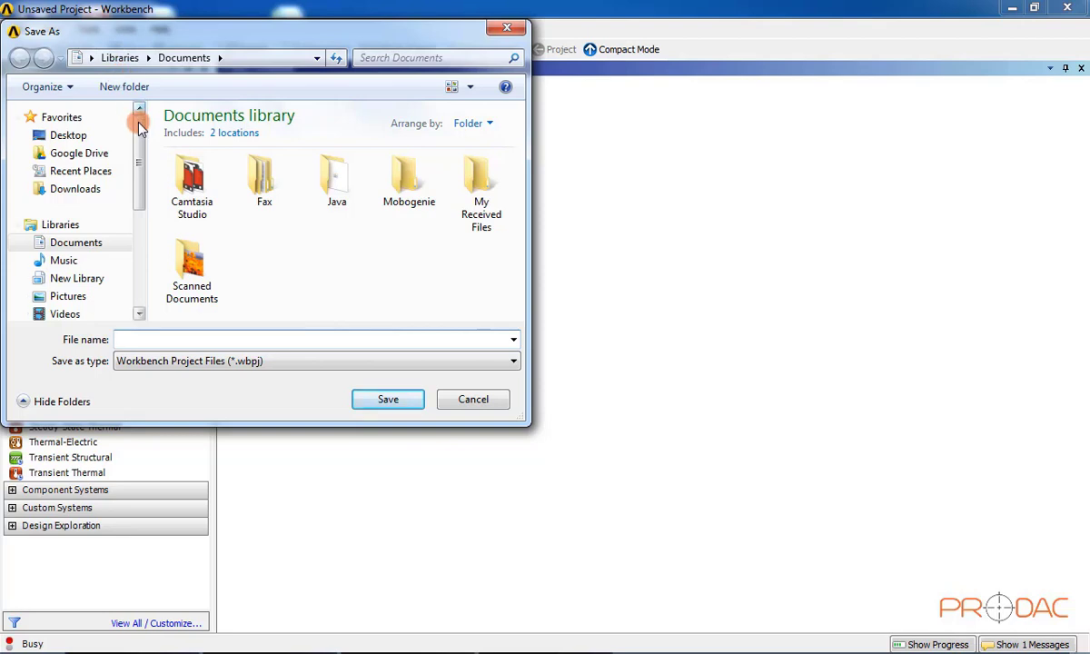
Save the project as AM003 under Program Files (C:) > Prodac Labs > SESSION 05 > AM003.
drag(139, 116, 133, 212)
click(118, 236)
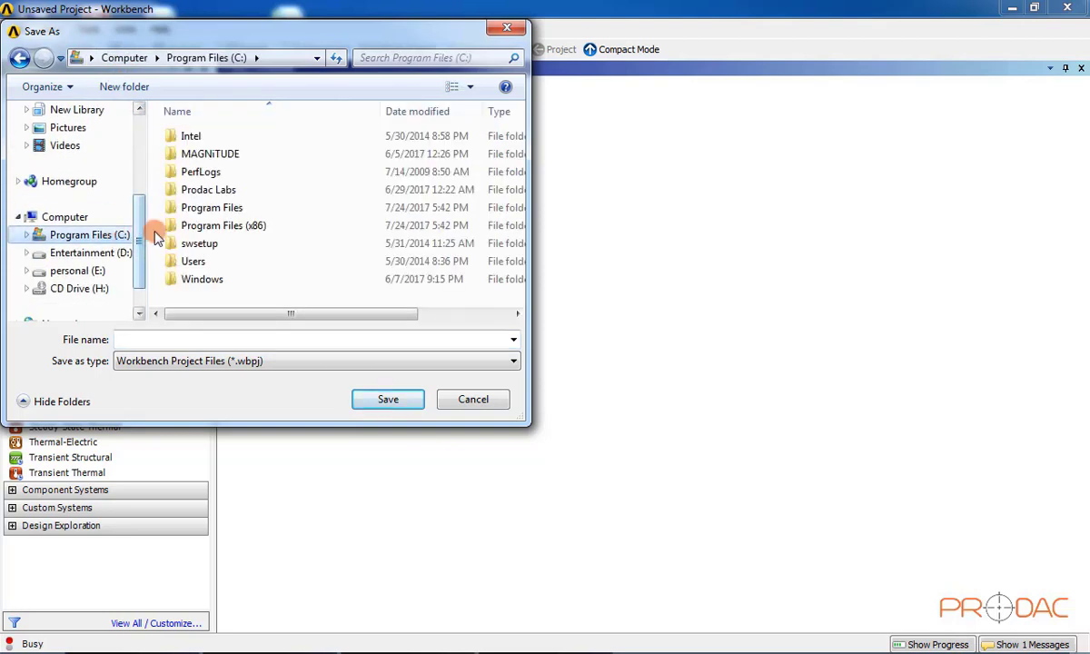
double_click(205, 189)
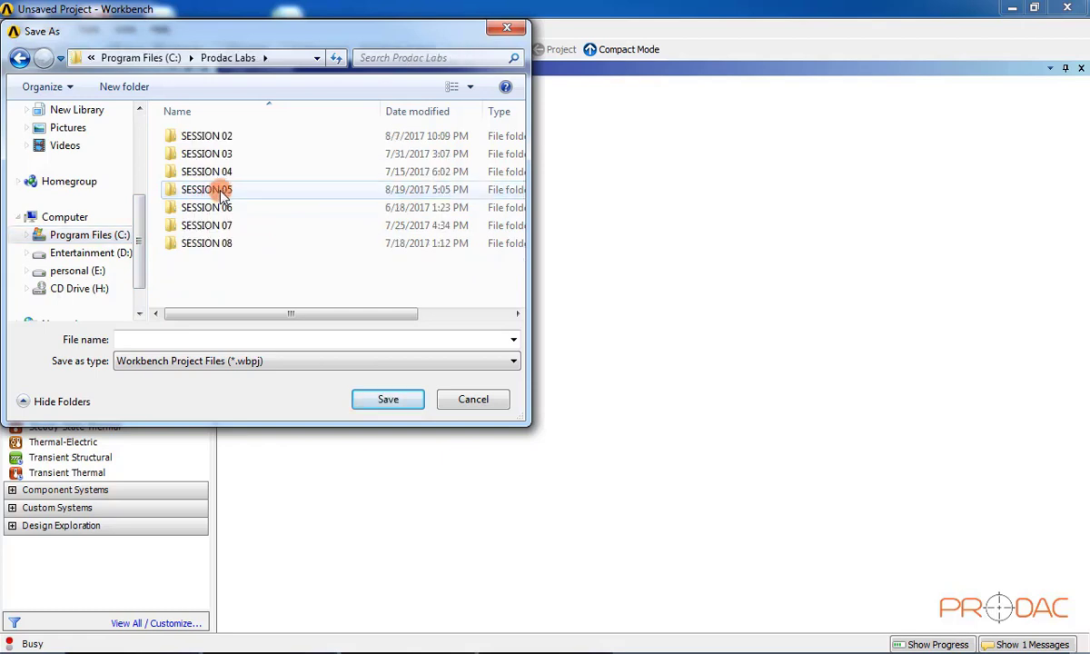
double_click(221, 187)
double_click(218, 155)
click(162, 340)
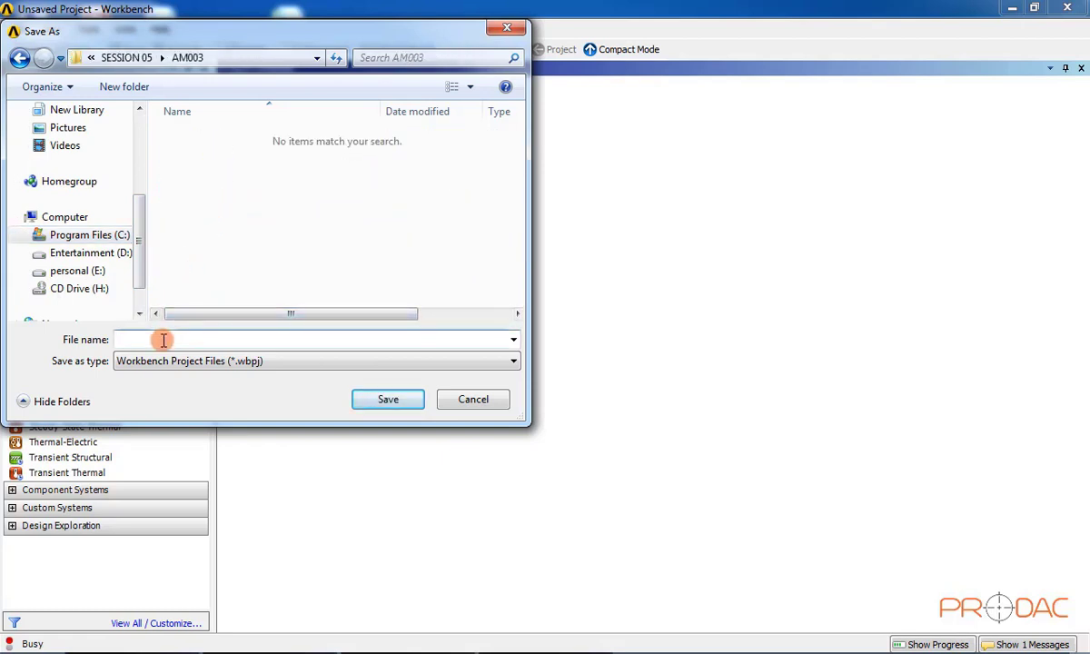
text(AM003)
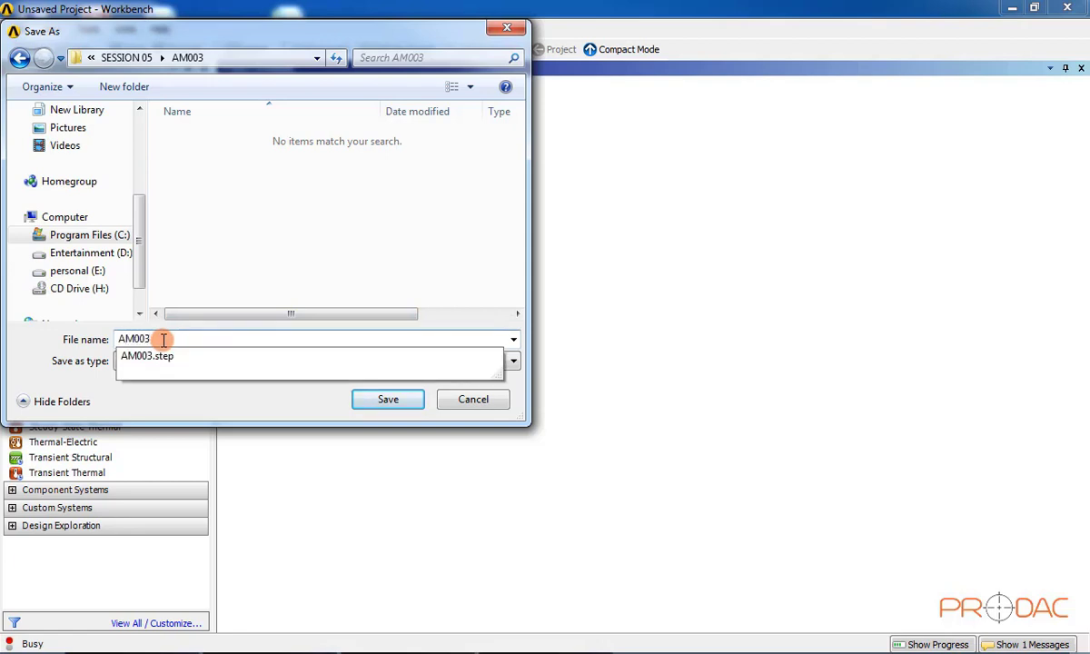
key(Return)
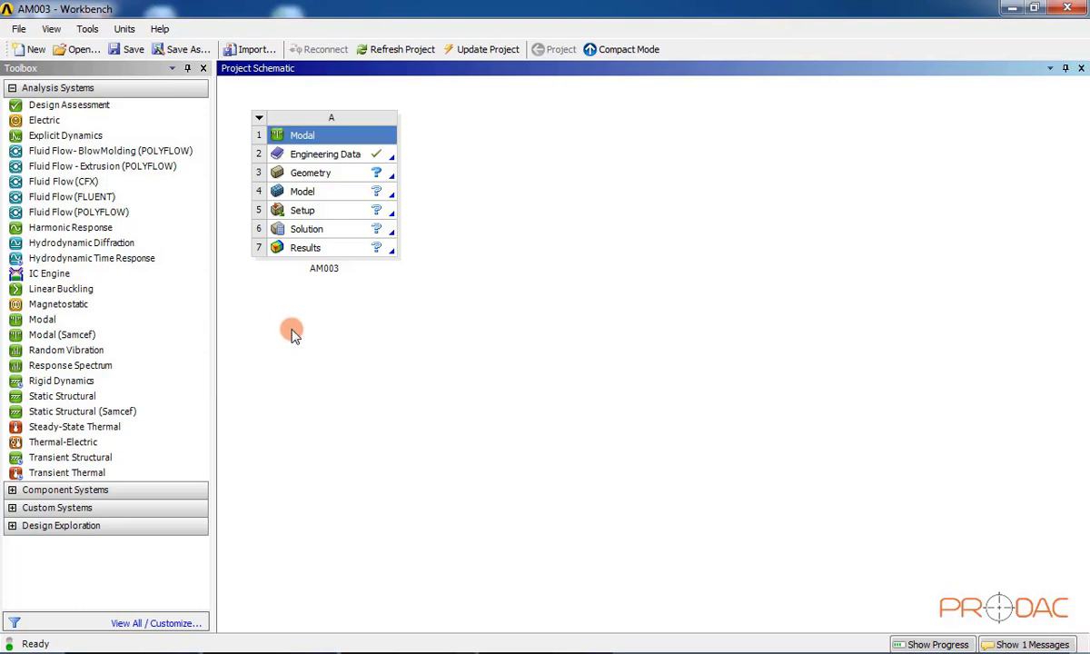
Start an Import Geometry browse from the Modal system's Geometry cell.
click(338, 181)
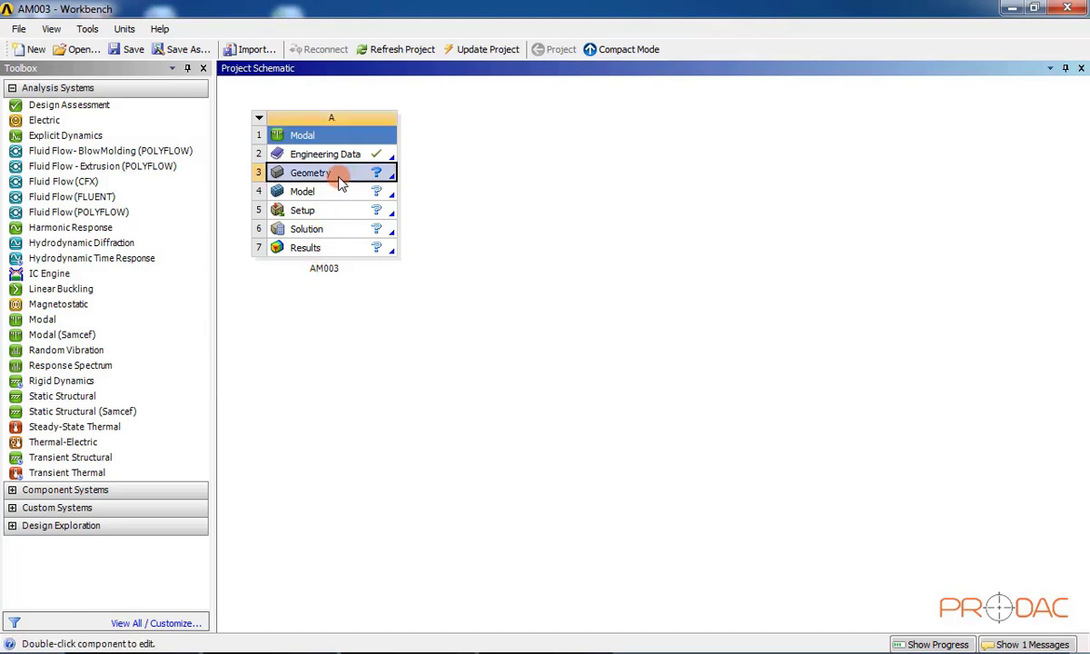
right_click(341, 182)
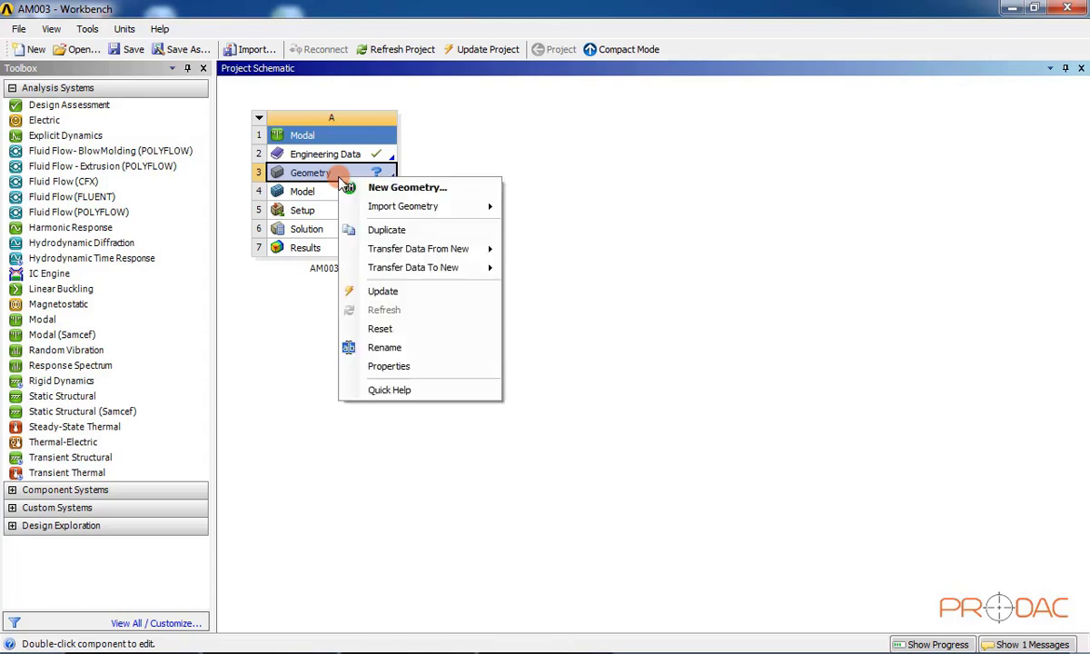
mouse_move(409, 208)
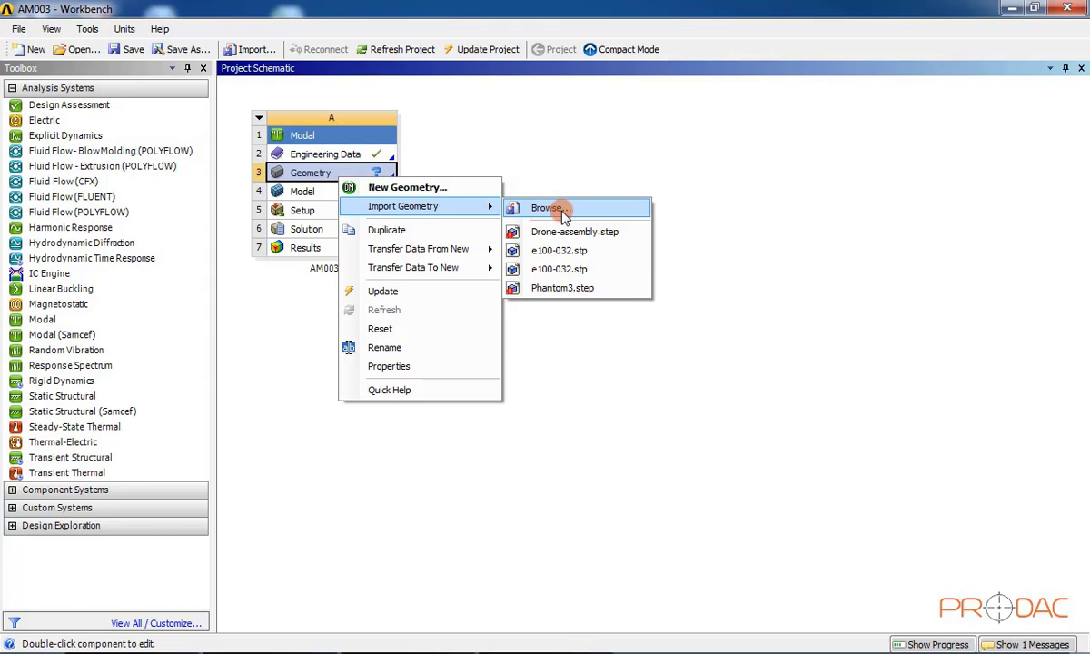
click(549, 208)
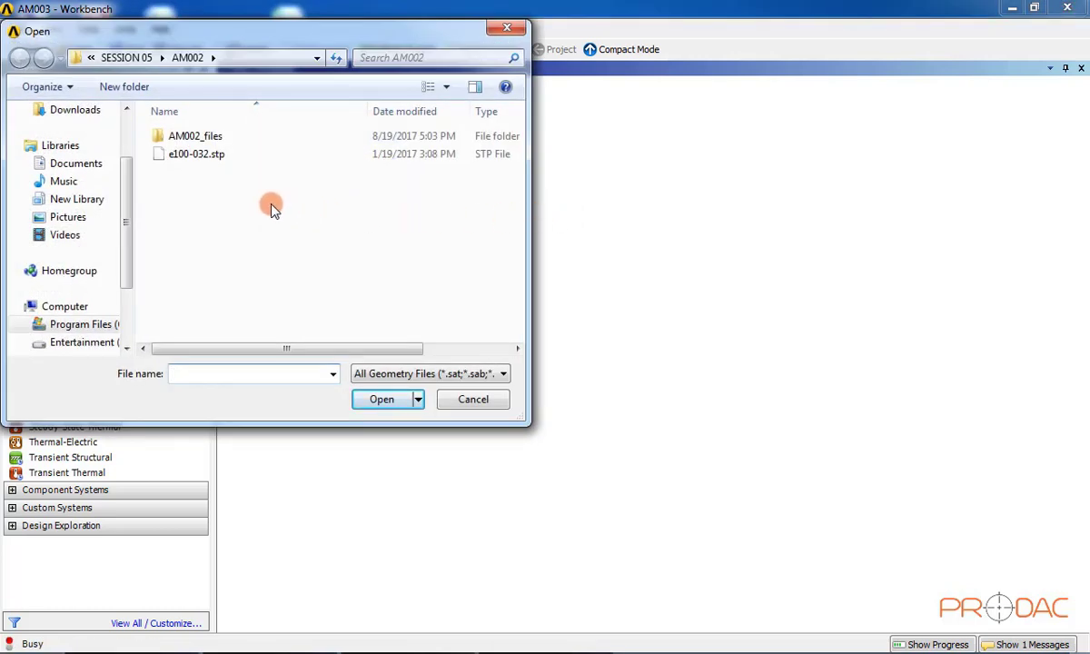
Import AM003.step from SESSION 05 > AM003 and open the geometry in DesignModeler.
click(126, 58)
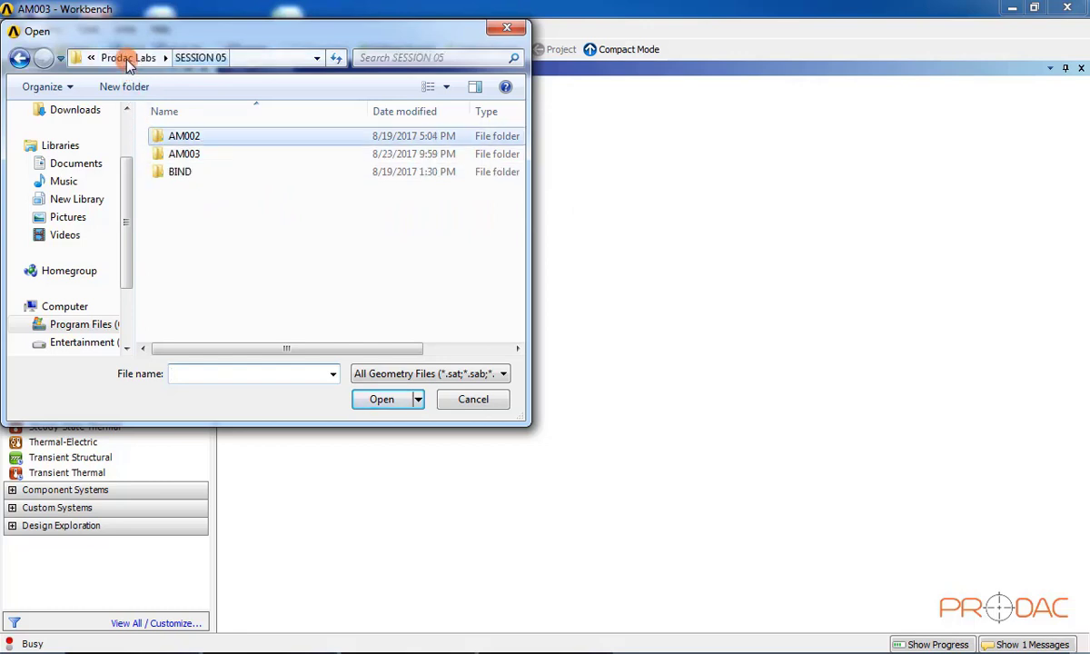
double_click(184, 156)
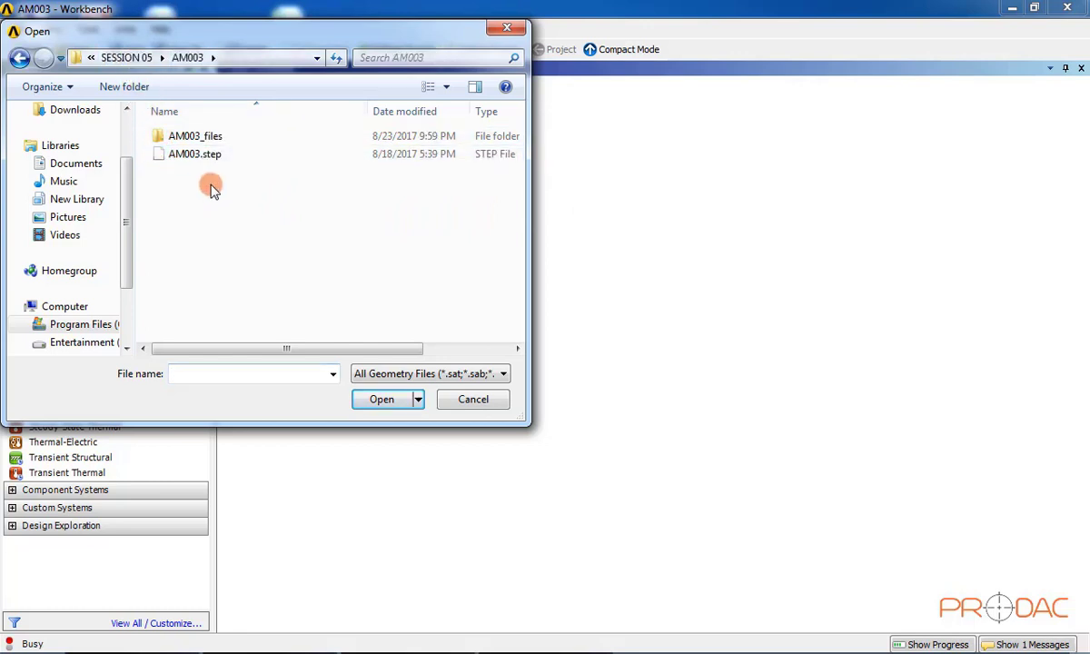
click(209, 159)
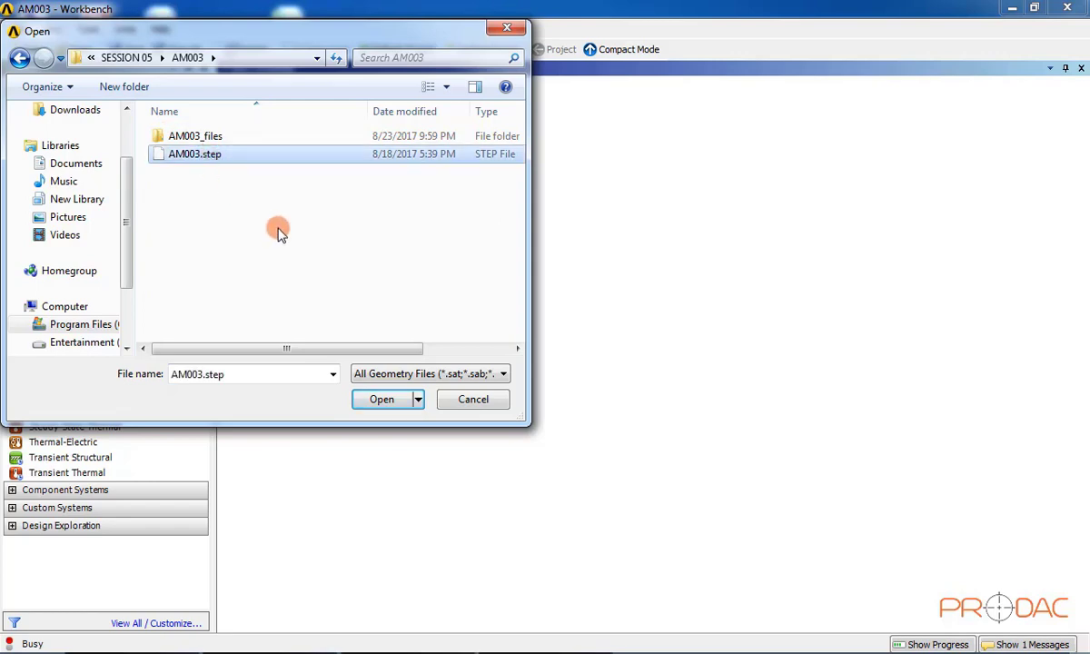
click(366, 400)
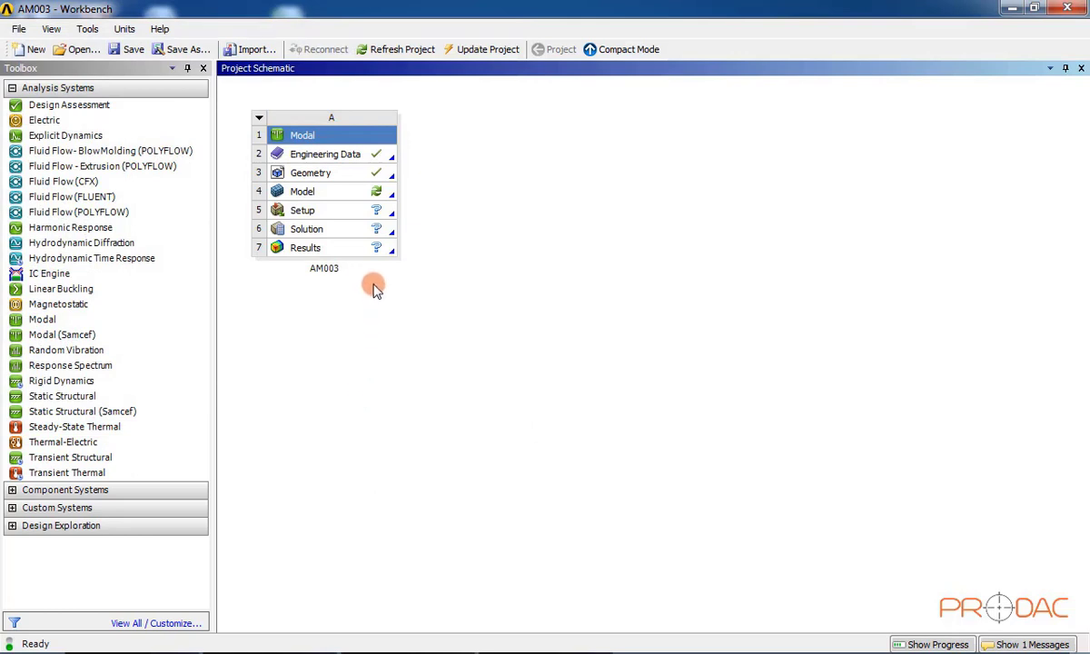
double_click(351, 181)
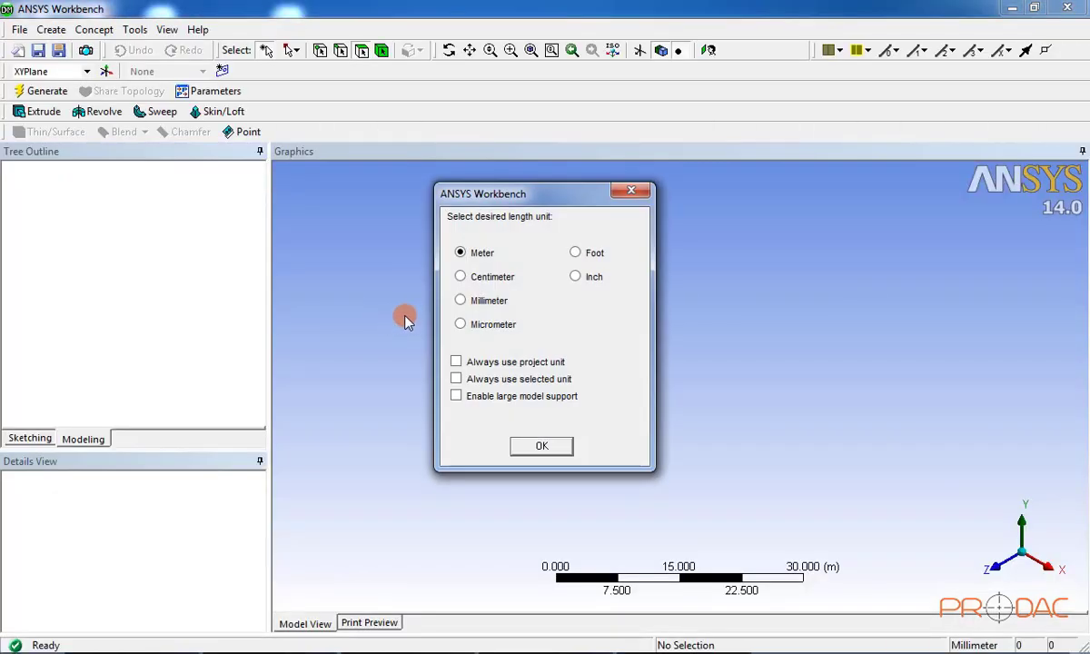
Set Millimeter as the DesignModeler length unit.
click(459, 301)
click(539, 447)
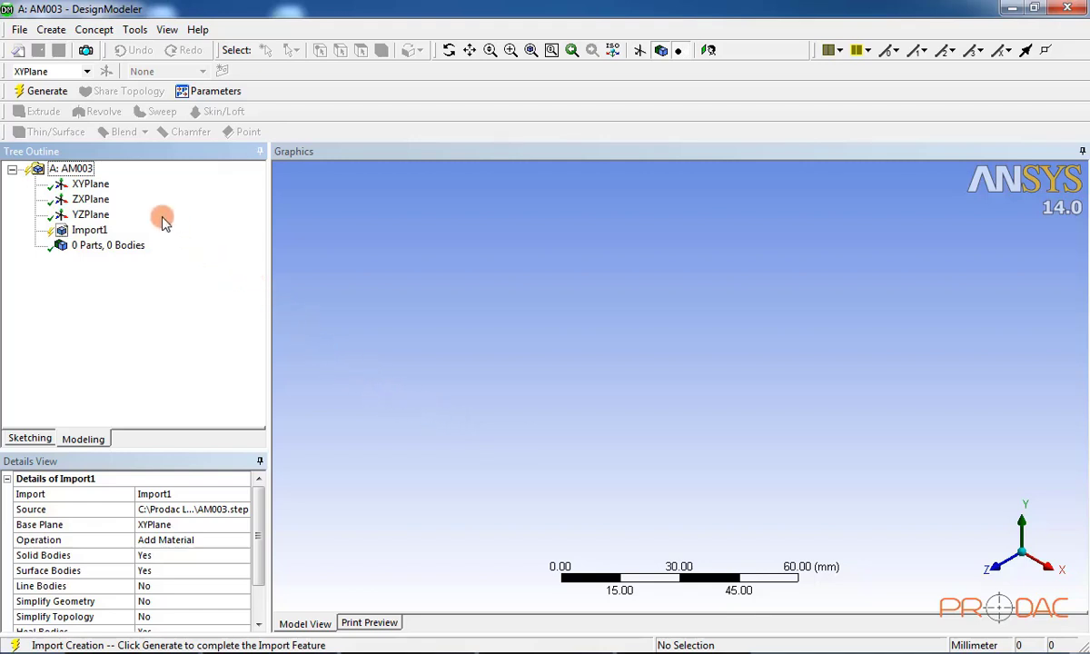
Generate the AM003 import into 29 bodies, look over the drone, and set the Bodies selection filter.
click(47, 91)
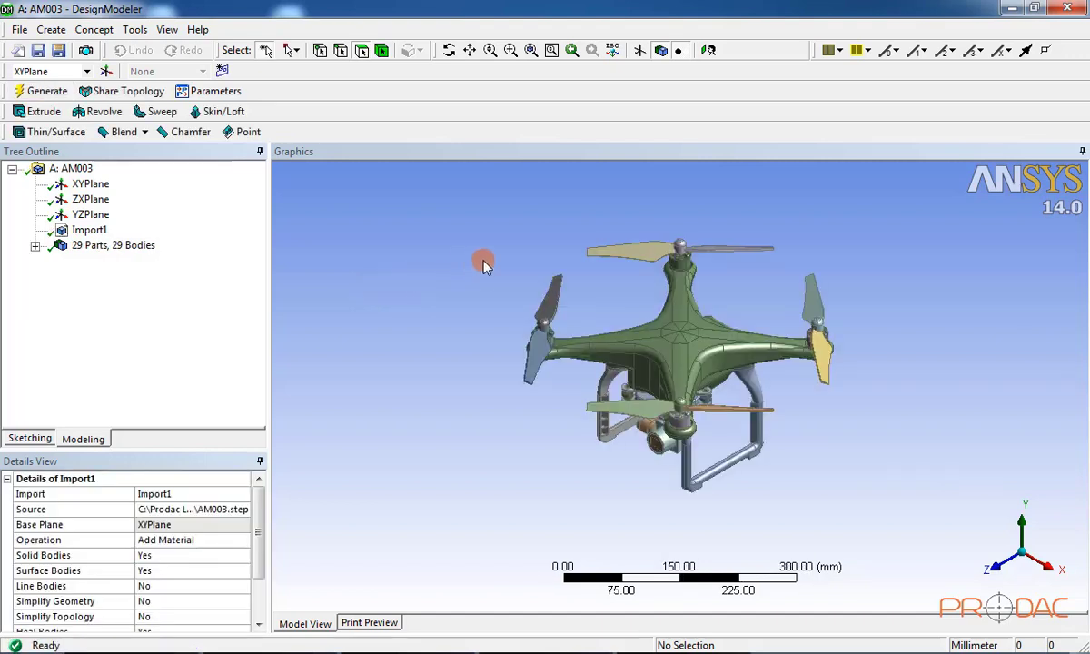
scroll(630, 295, up, 5)
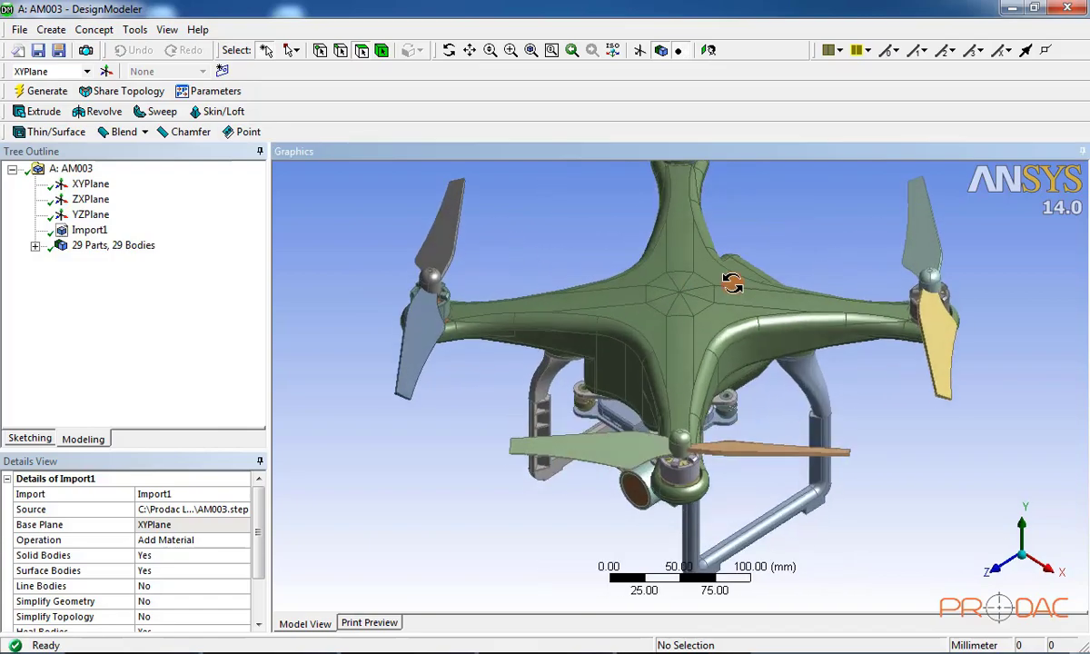
middle_drag(732, 285, 736, 407)
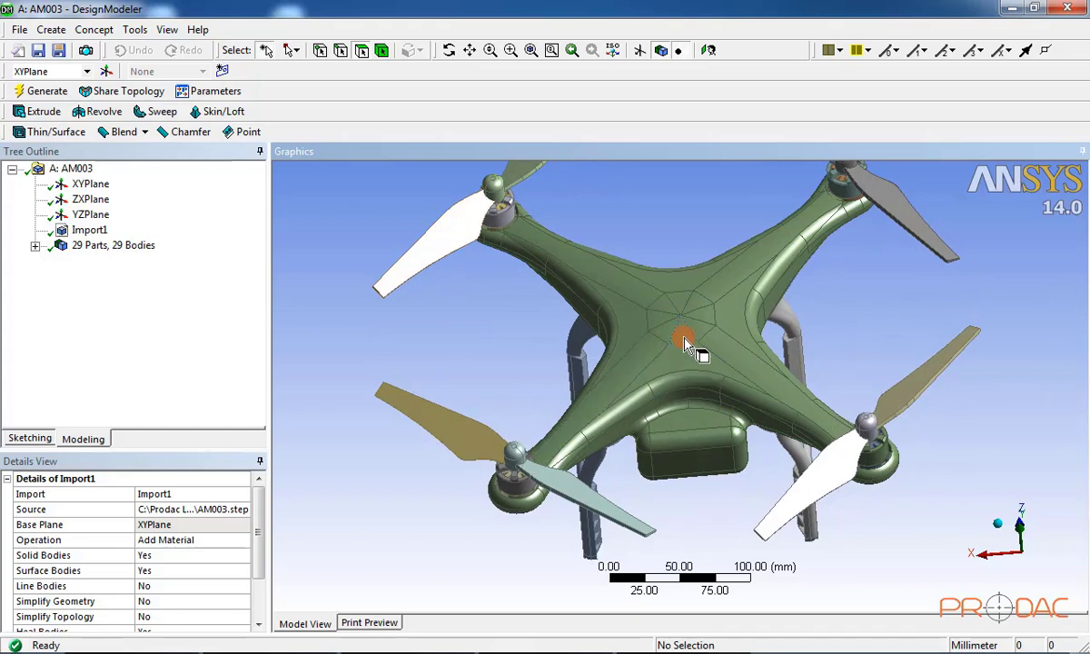
scroll(688, 344, down, 4)
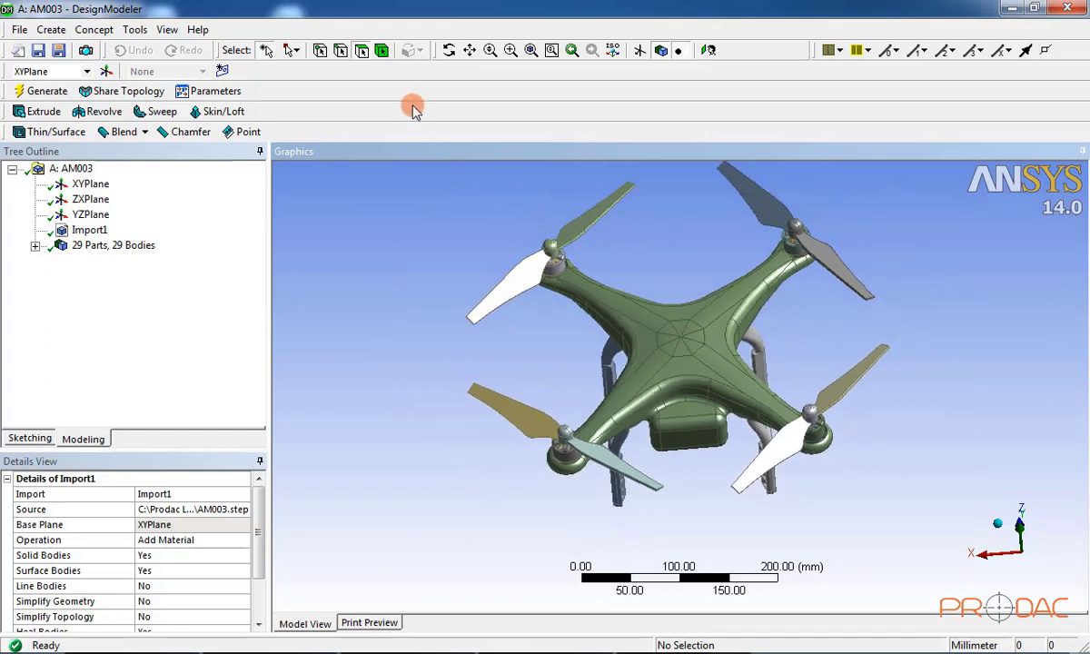
click(383, 52)
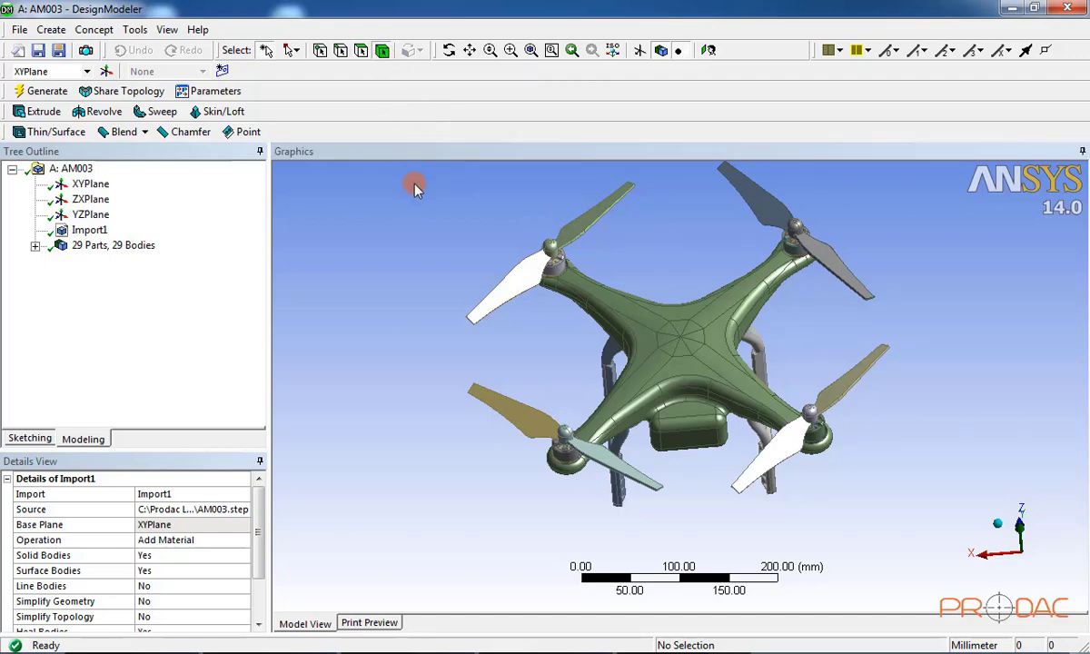
Suppress all 28 bodies except the main drone frame.
click(636, 257)
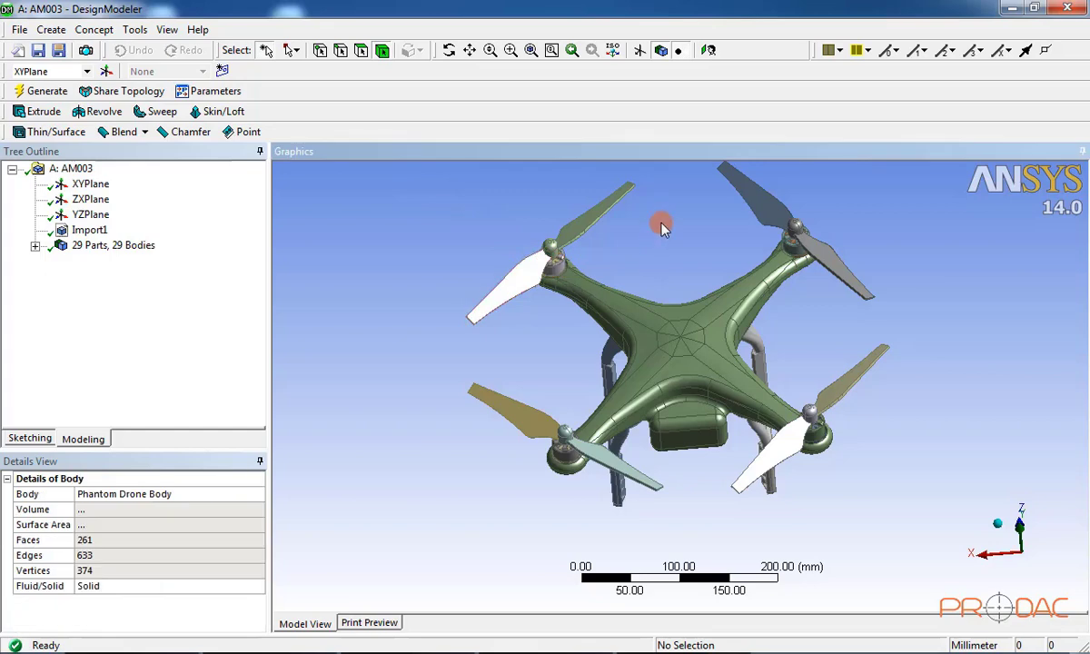
right_click(337, 249)
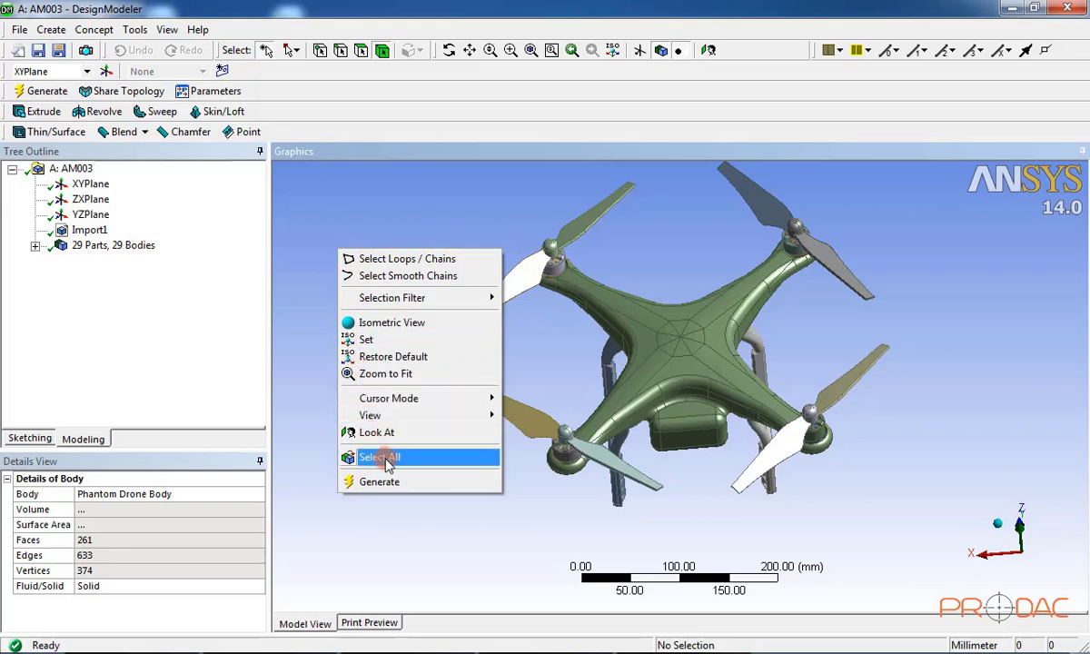
click(424, 459)
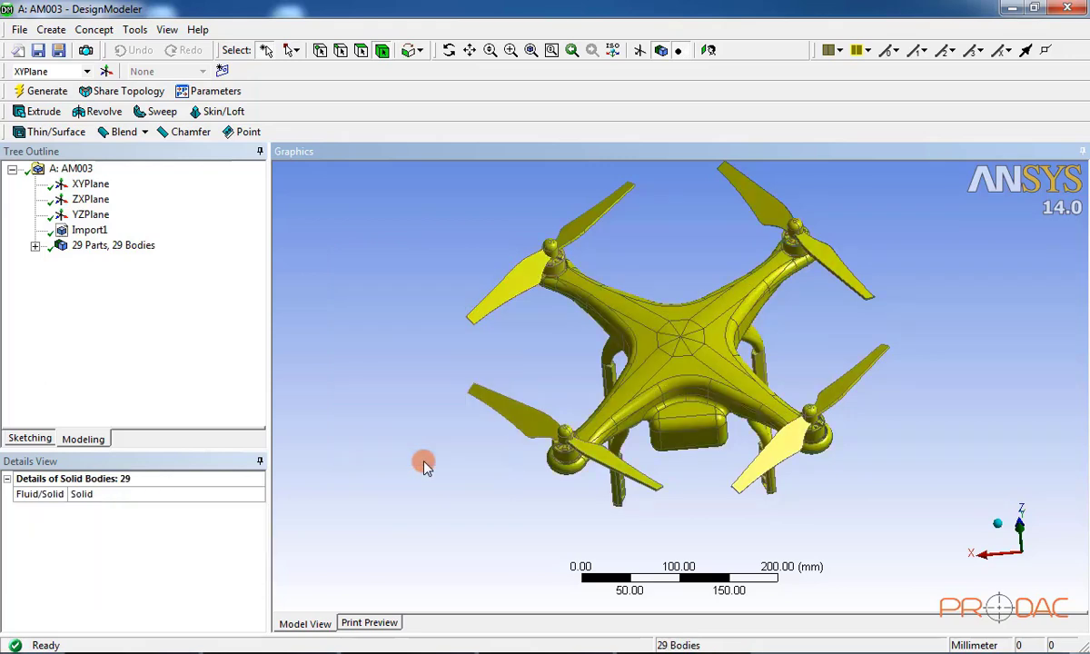
ctrl+click(600, 315)
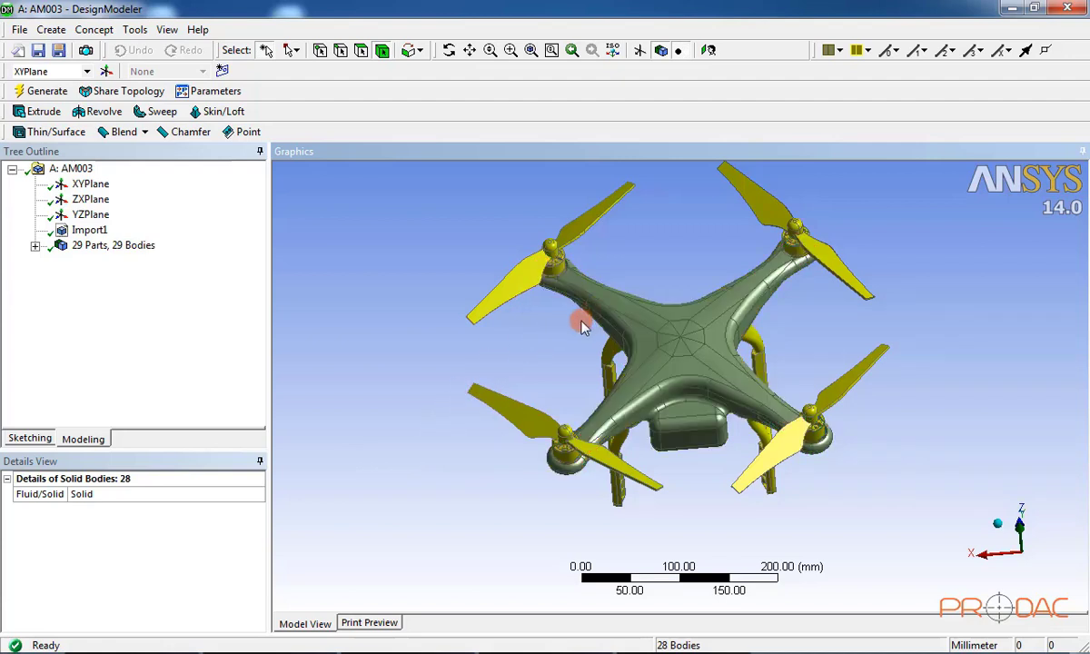
right_click(382, 284)
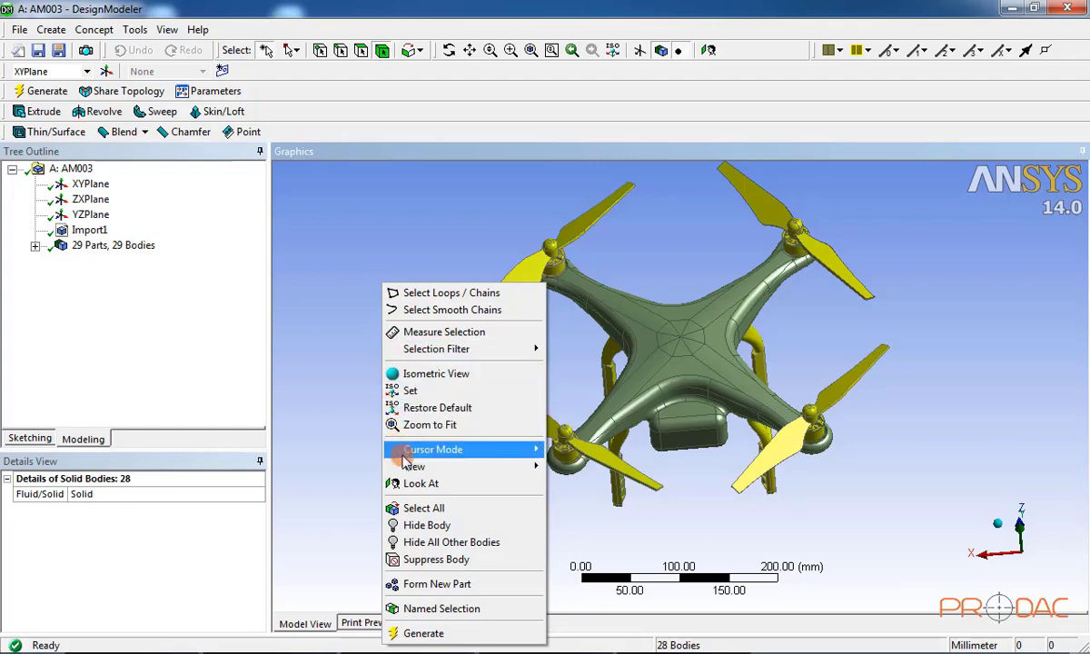
click(497, 563)
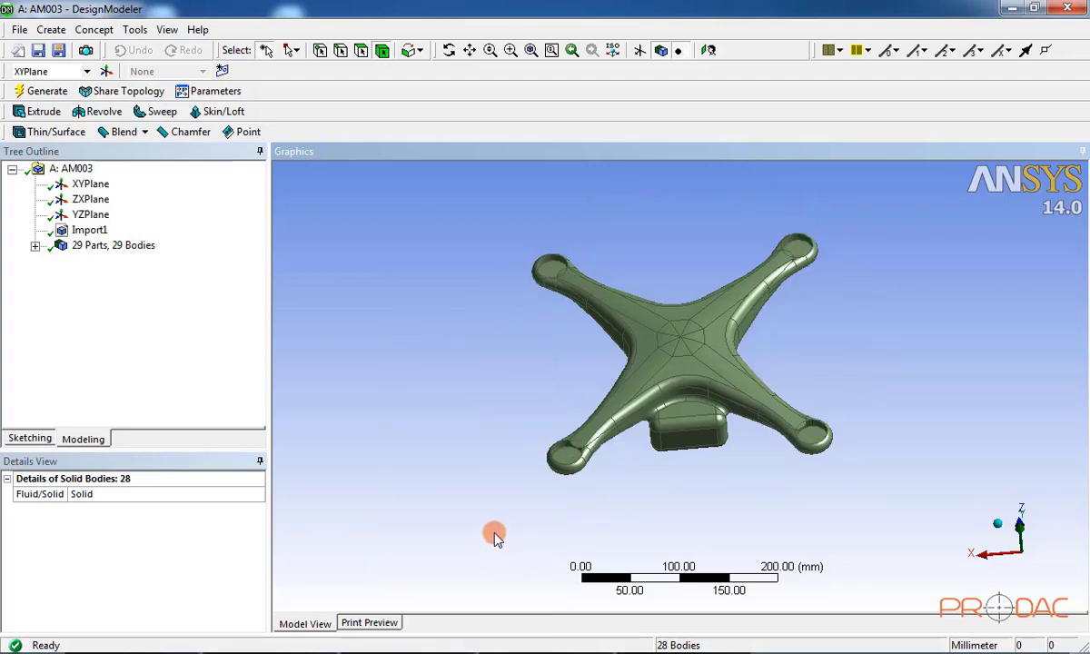
Orbit and zoom around the remaining frame body, including an oblique underside view.
click(494, 365)
middle_drag(494, 366, 634, 216)
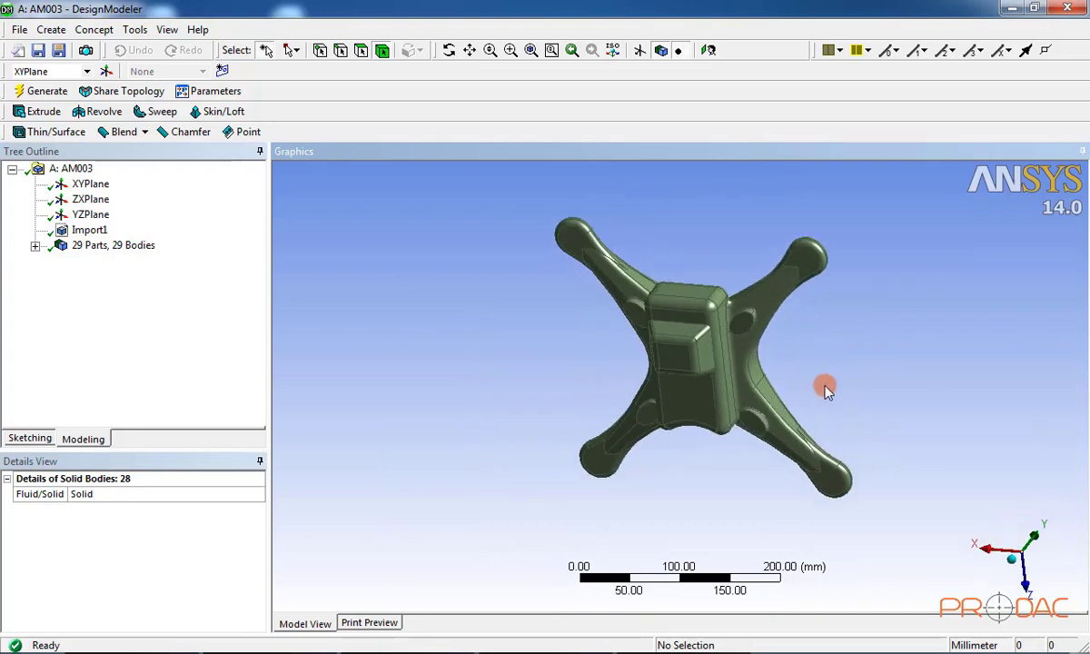
scroll(827, 382, up, 3)
scroll(828, 392, up, 2)
middle_drag(839, 359, 756, 414)
scroll(648, 440, down, 2)
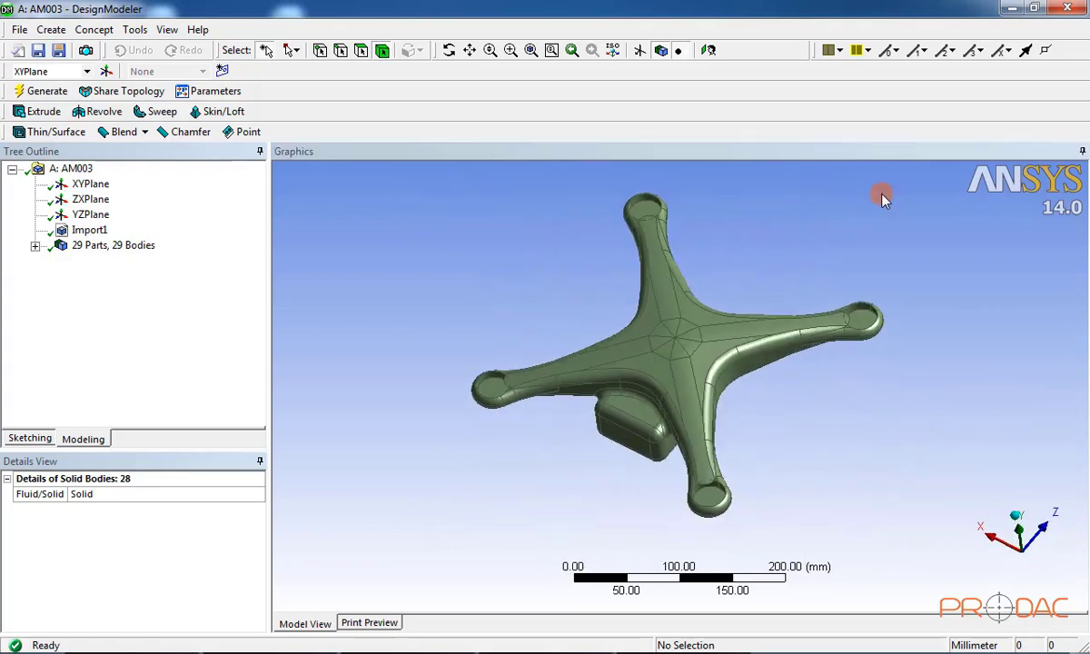
Close DesignModeler and open the Model cell (A4) in Mechanical.
click(1068, 11)
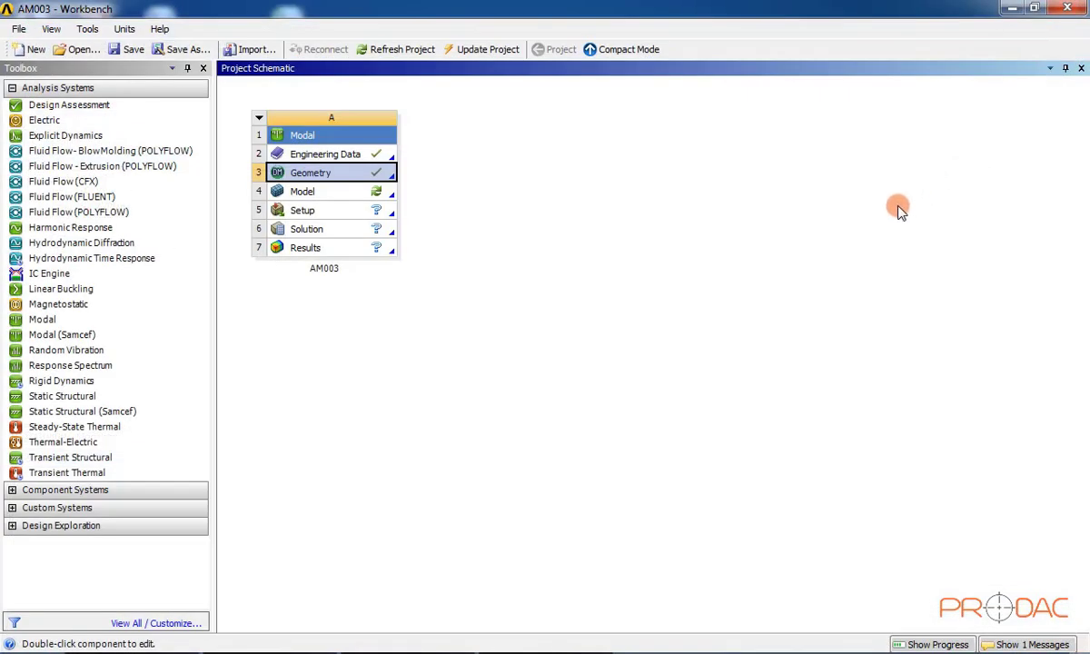
click(558, 345)
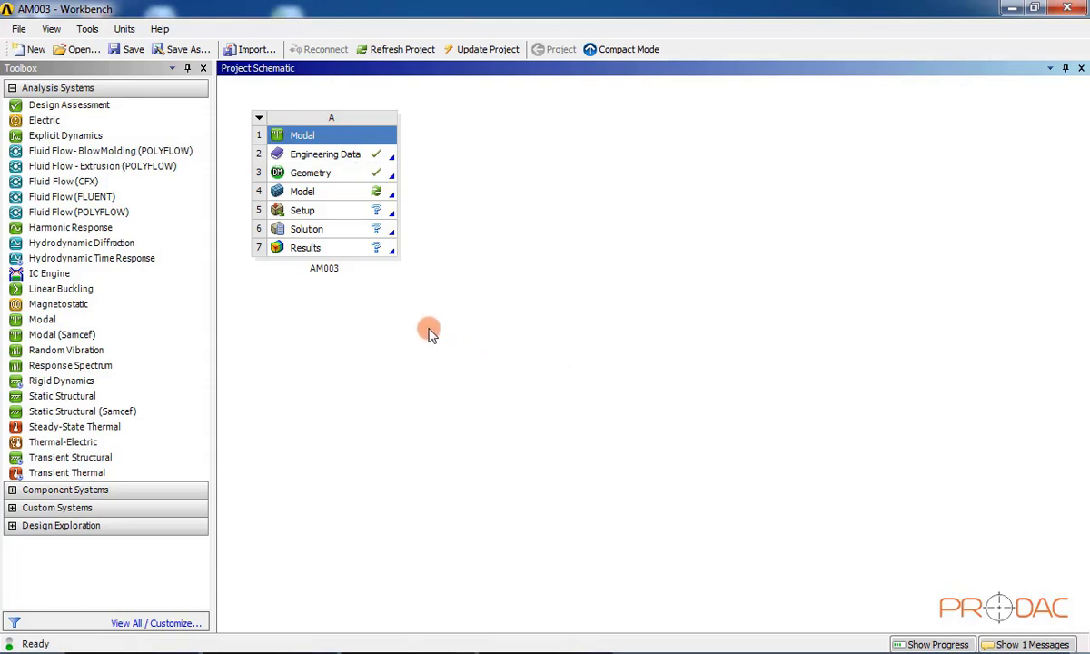
double_click(335, 199)
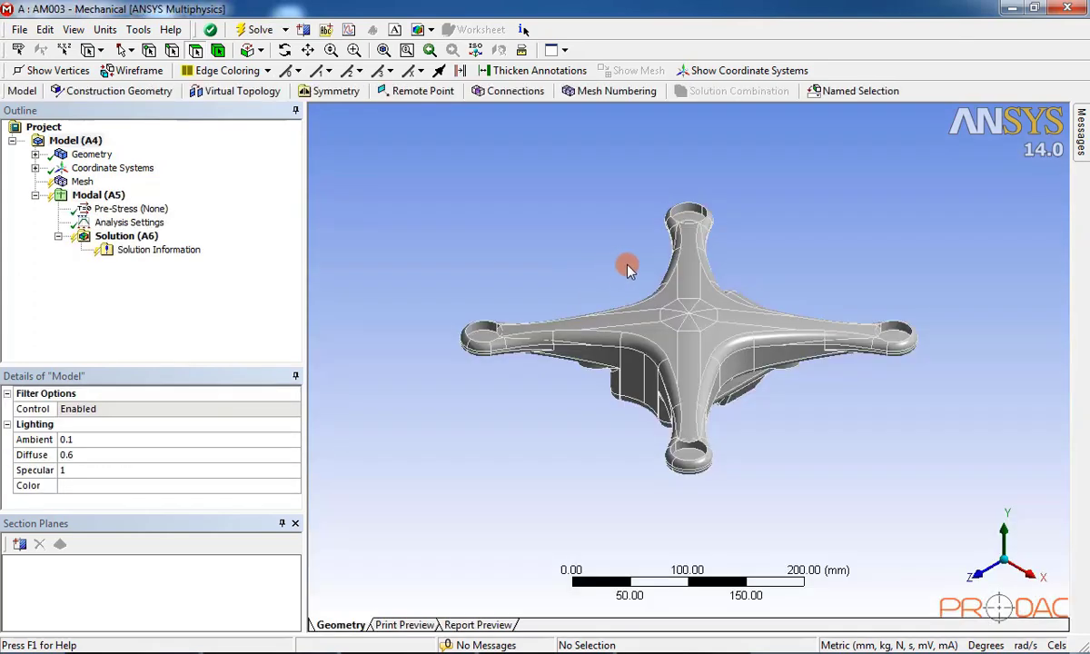
Tilt the drone frame view and select Mesh in the Outline tree.
middle_drag(593, 251, 705, 304)
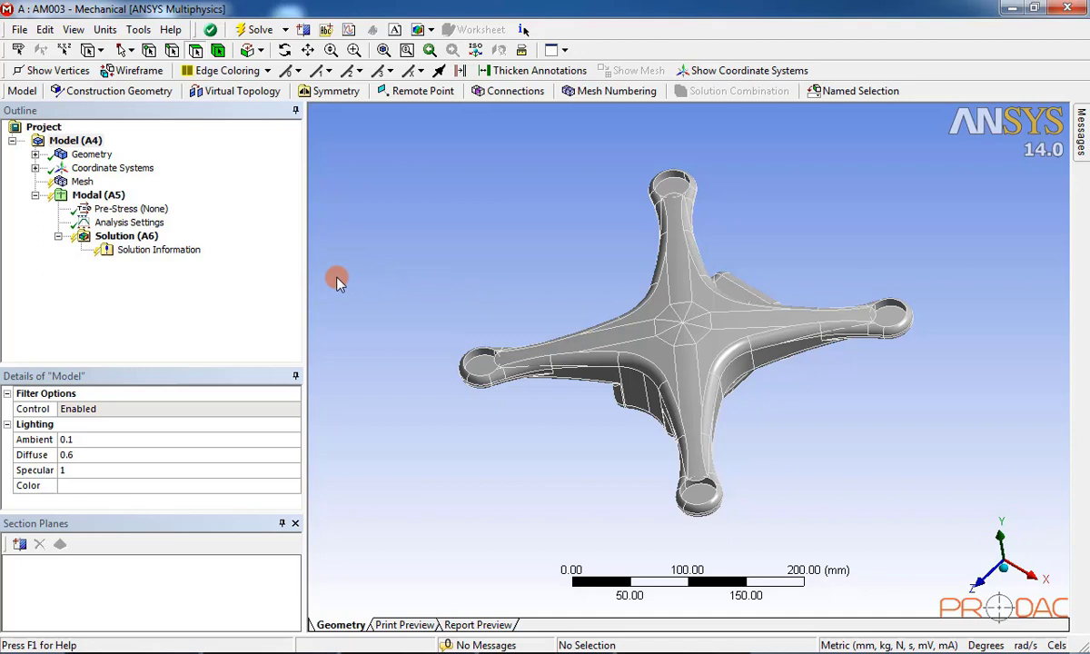
click(82, 182)
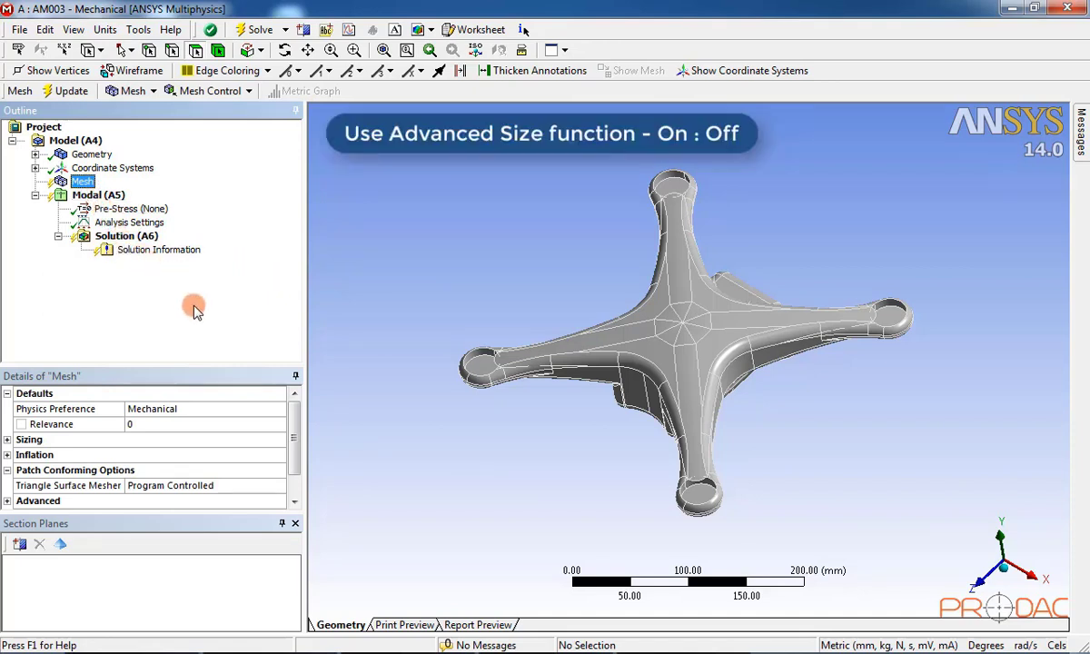
Expand the mesh Sizing group and select Use Advanced Size Function, currently Off.
click(7, 440)
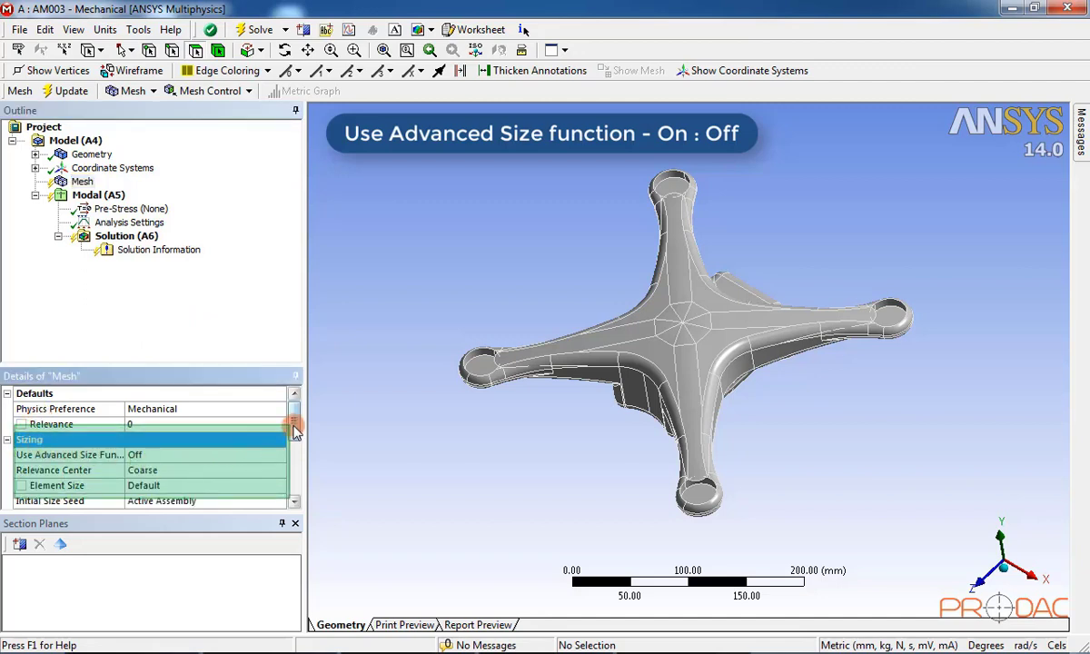
scroll(296, 431, down, 1)
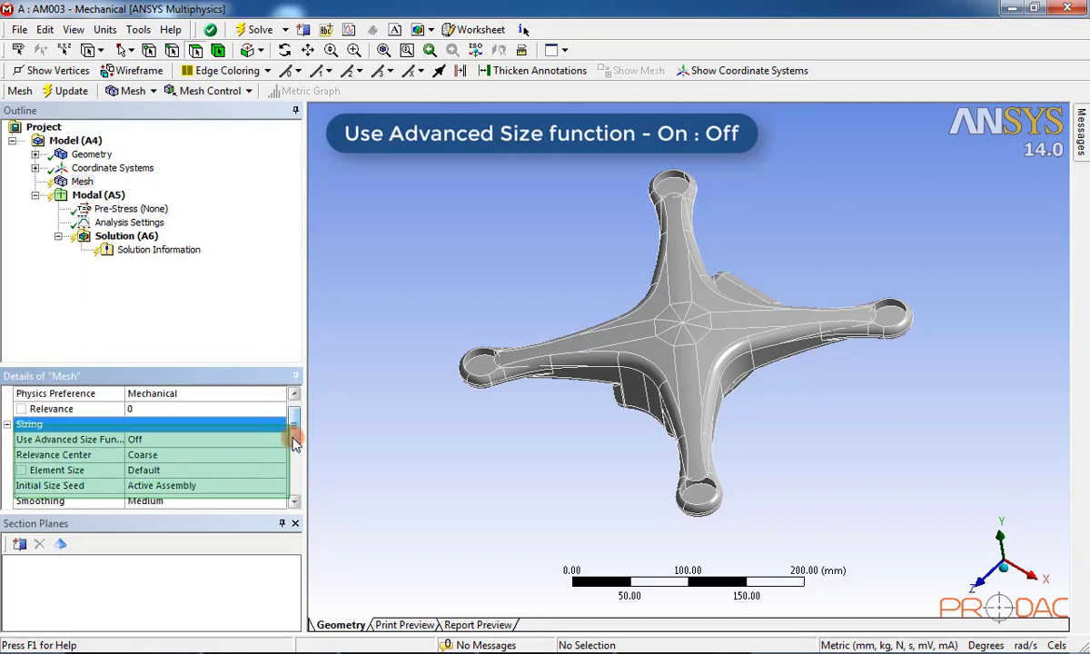
click(161, 444)
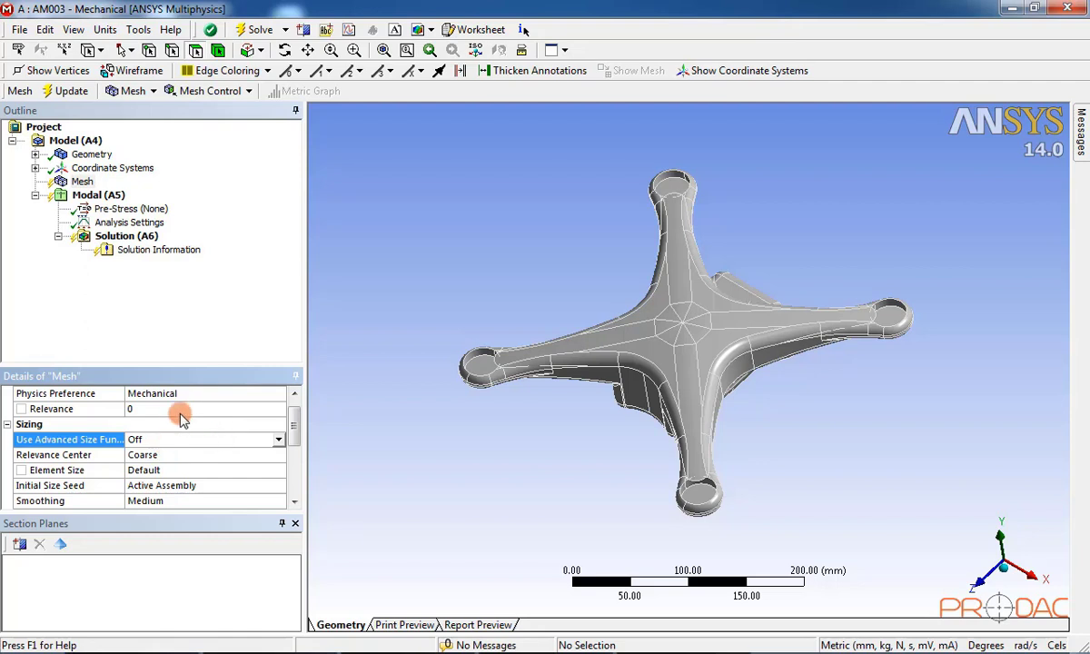
Generate a coarse triangle mesh on the drone frame and orbit and zoom to inspect it.
click(89, 185)
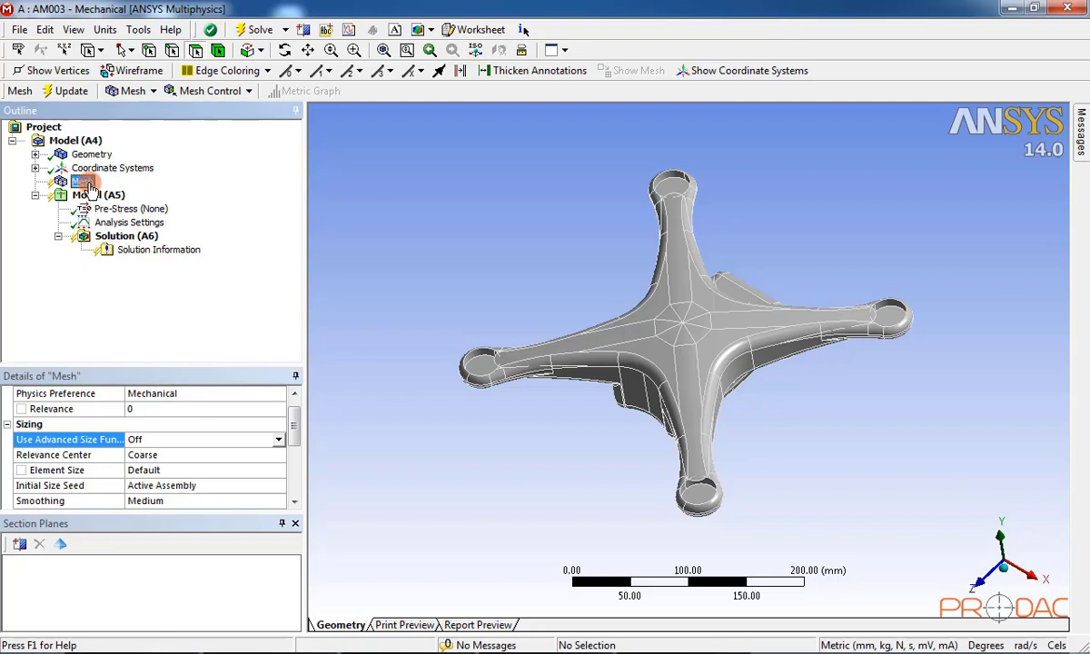
right_click(89, 185)
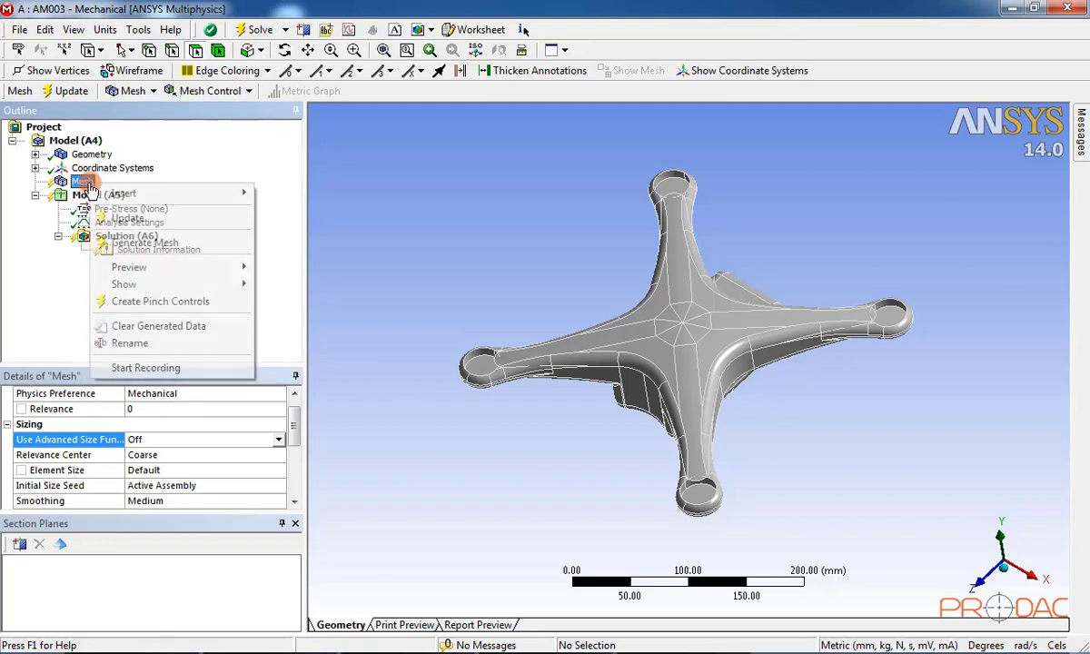
click(194, 252)
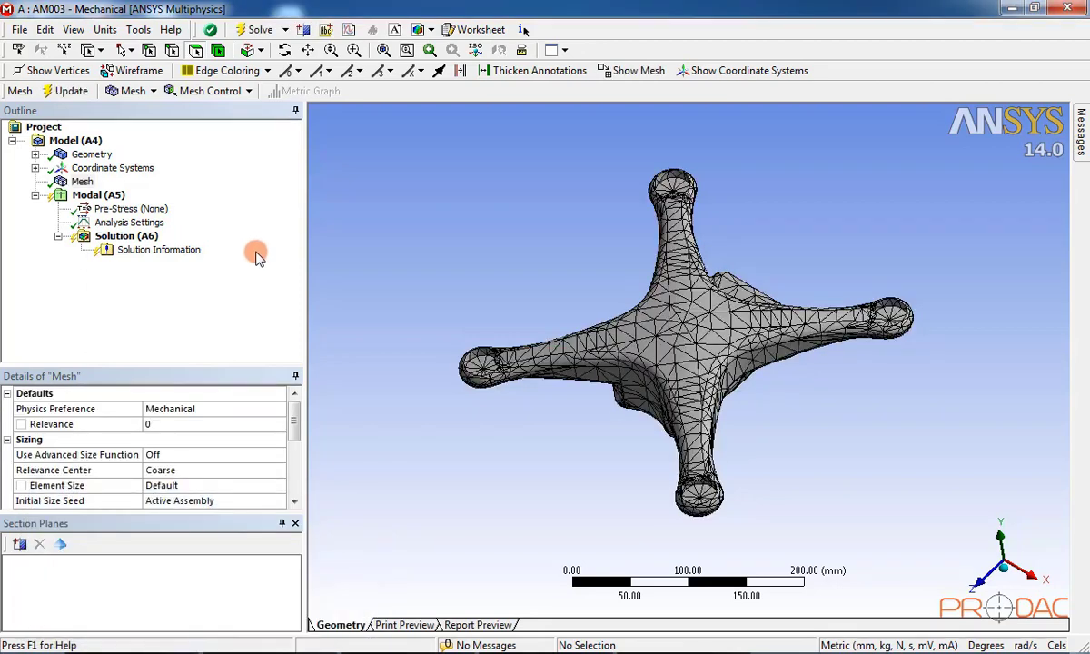
middle_drag(513, 314, 661, 374)
scroll(713, 329, up, 10)
scroll(620, 389, down, 8)
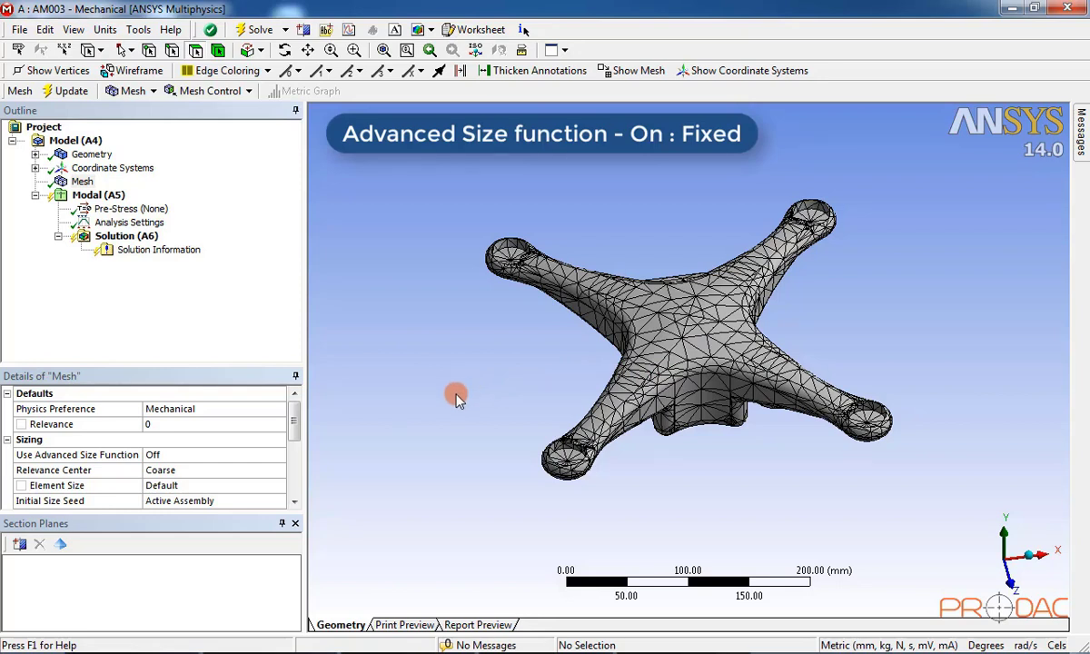
Set the mesh's Use Advanced Size Function option to On: Fixed in Details of Mesh.
click(218, 455)
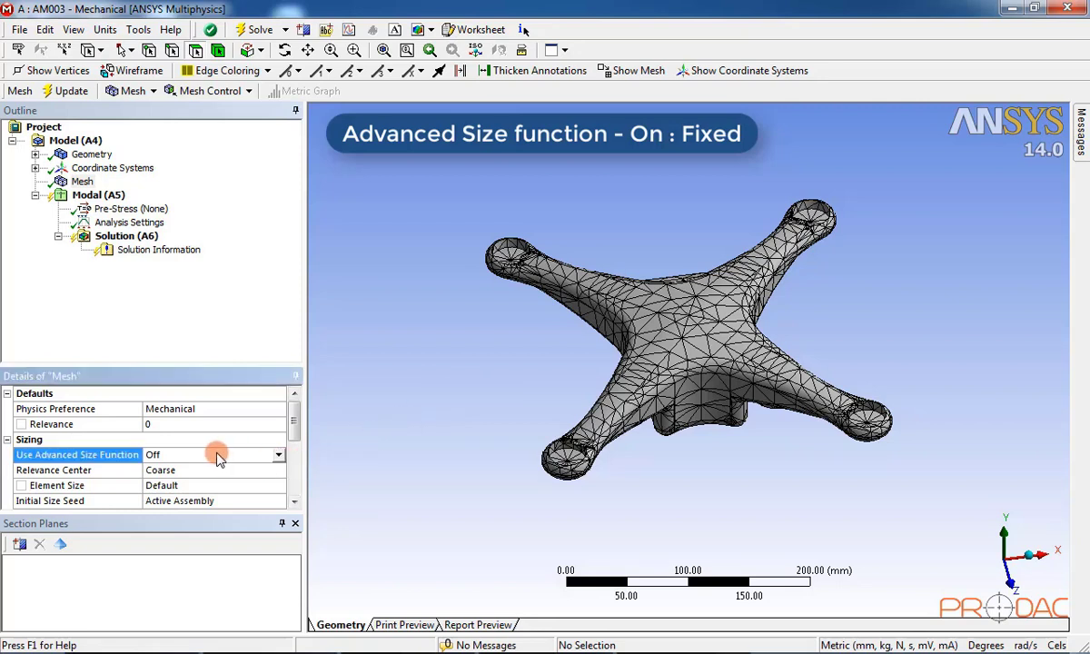
click(278, 456)
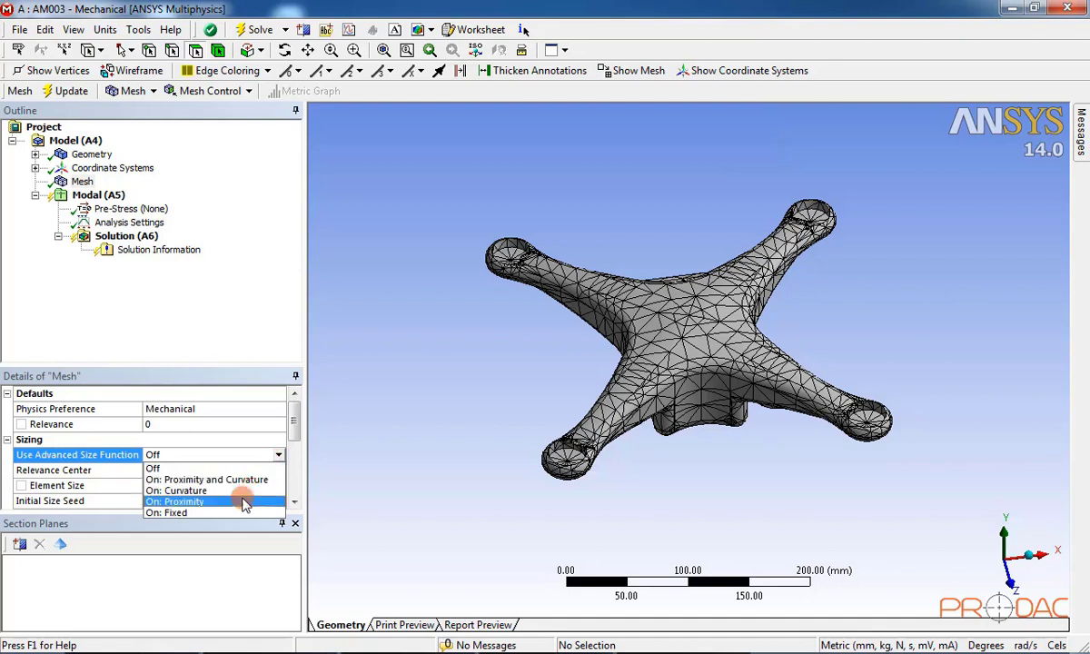
click(234, 514)
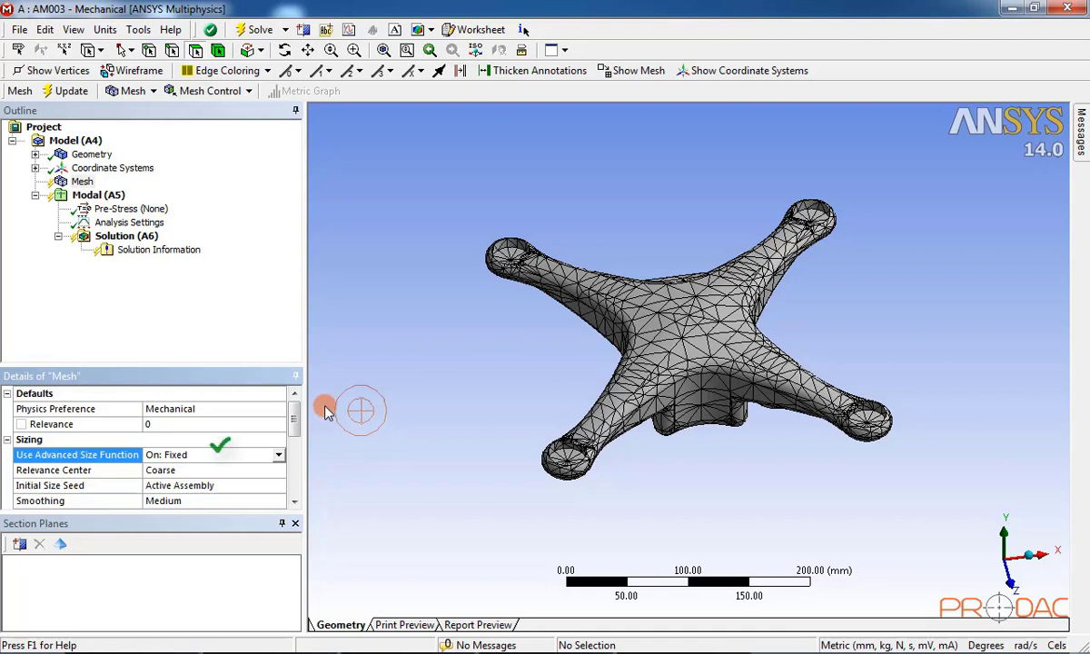
Insert an Element Size sizing control under Mesh from its Insert > Sizing context menu.
click(93, 196)
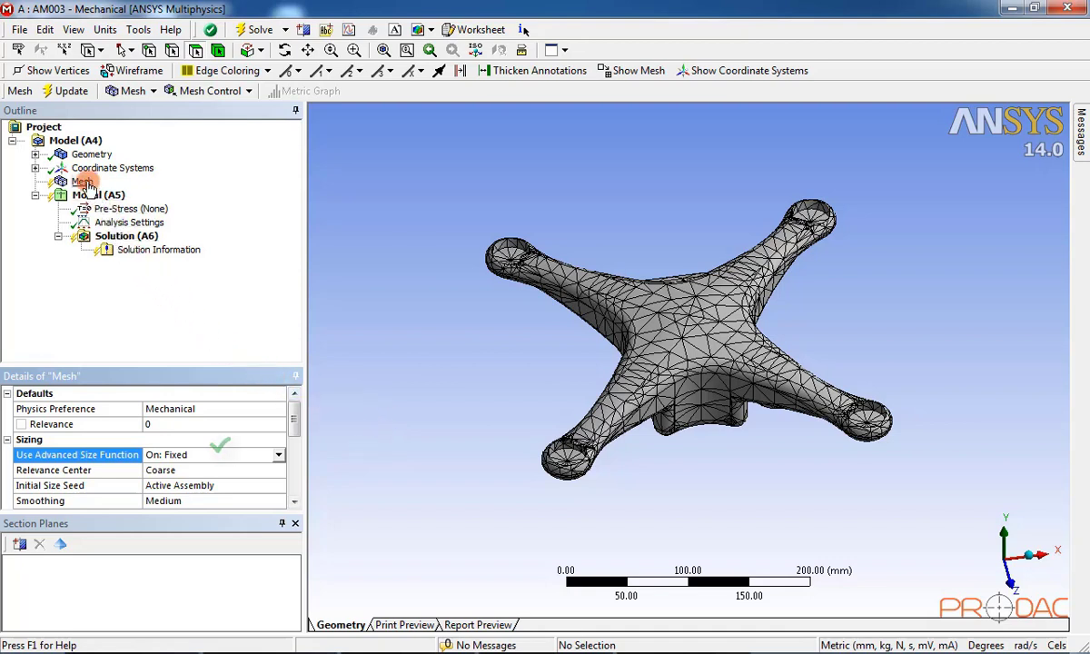
right_click(84, 182)
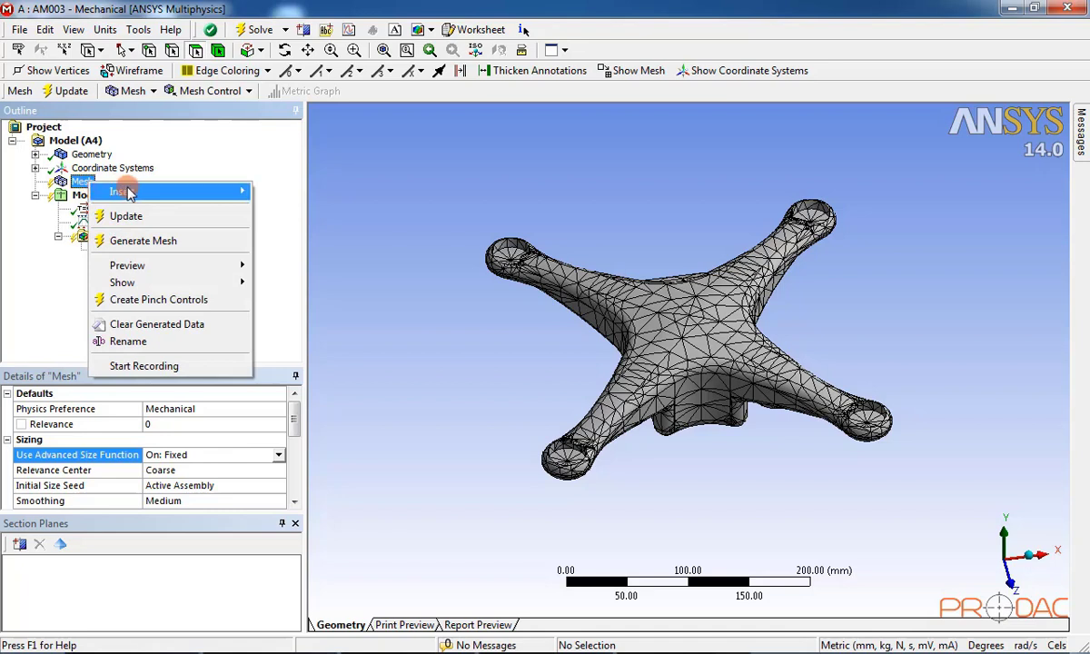
click(168, 192)
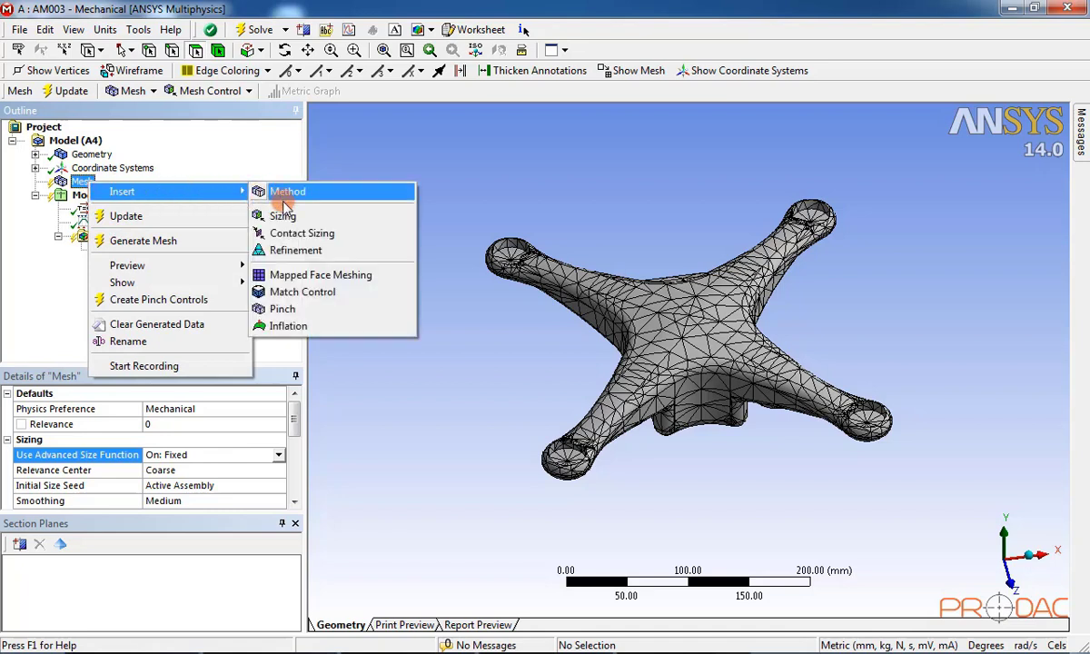
click(348, 222)
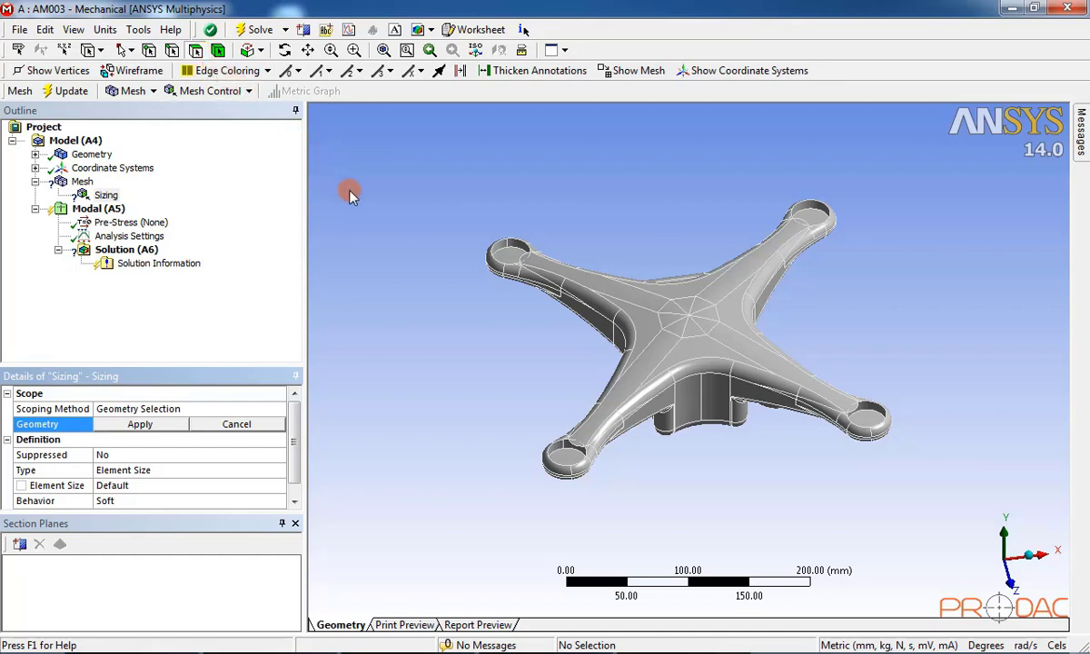
Start the sizing scope with the fillet ring faces at an arm end and the arm fillets toward the body.
scroll(577, 499, up, 5)
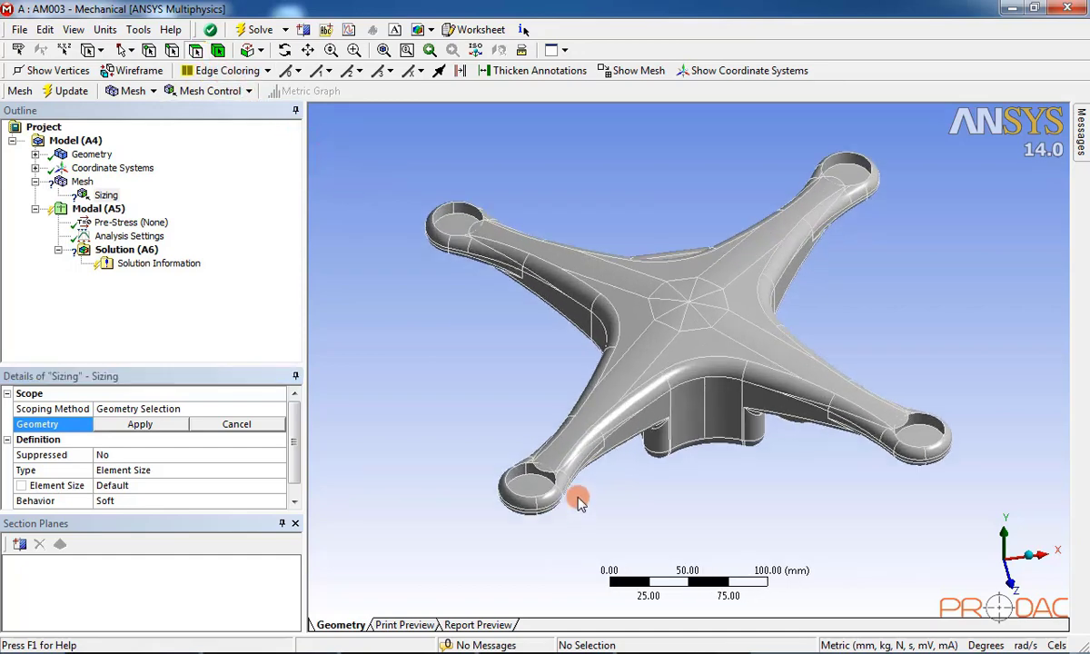
middle_drag(552, 482, 554, 466)
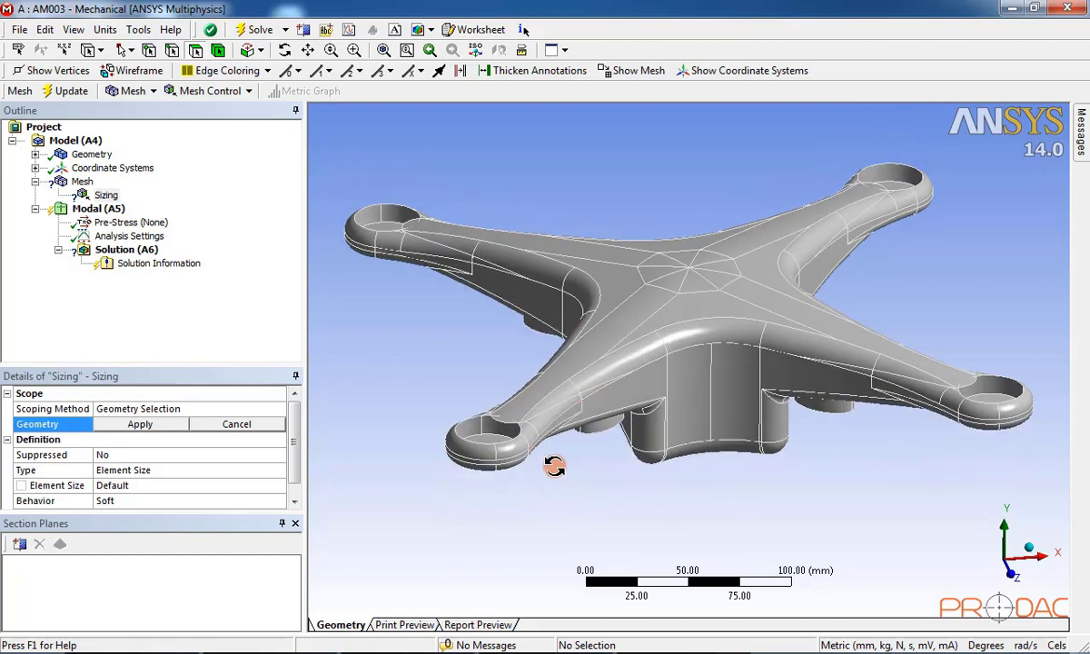
click(480, 453)
ctrl+click(514, 459)
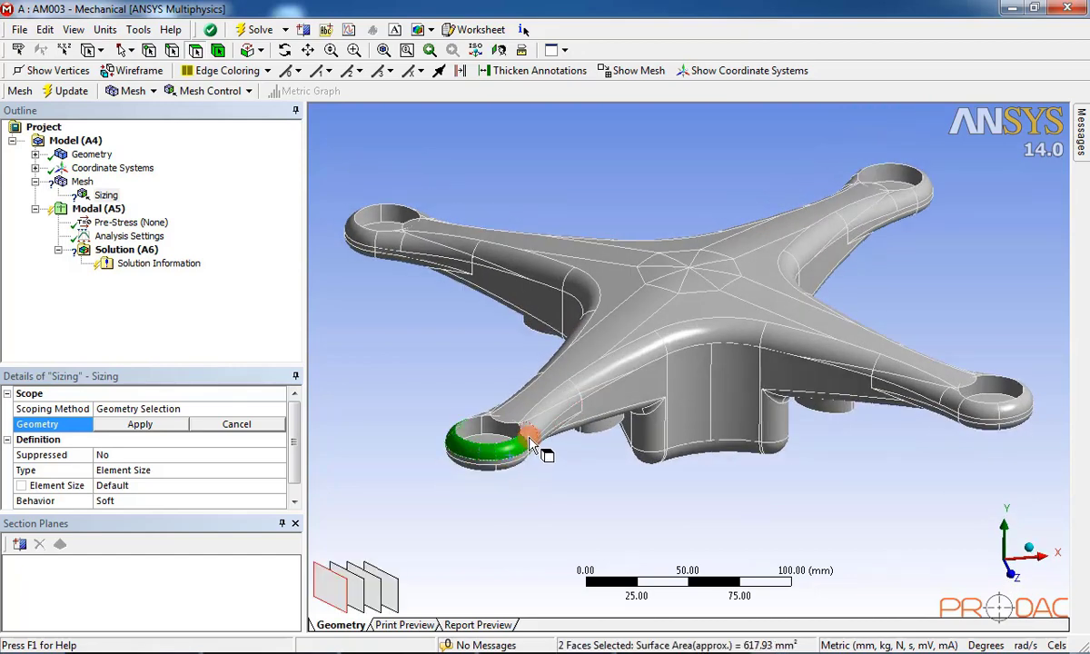
ctrl+click(531, 442)
scroll(491, 471, up, 2)
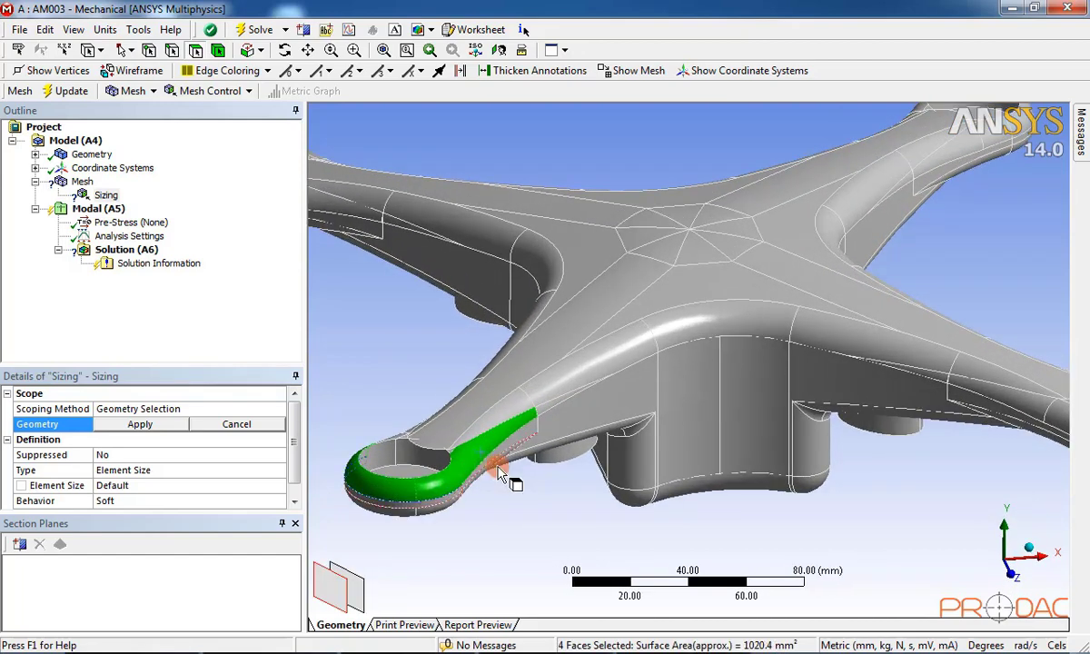
middle_drag(503, 474, 532, 444)
ctrl+click(525, 427)
ctrl+click(550, 419)
ctrl+click(541, 434)
ctrl+click(570, 423)
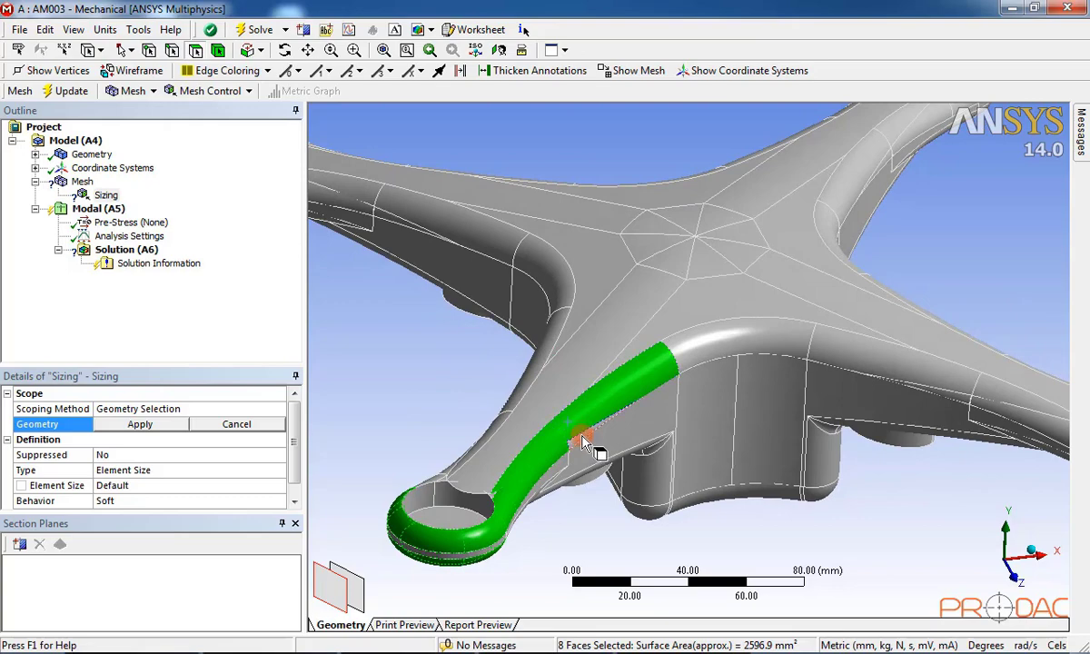
ctrl+click(677, 373)
ctrl+click(693, 354)
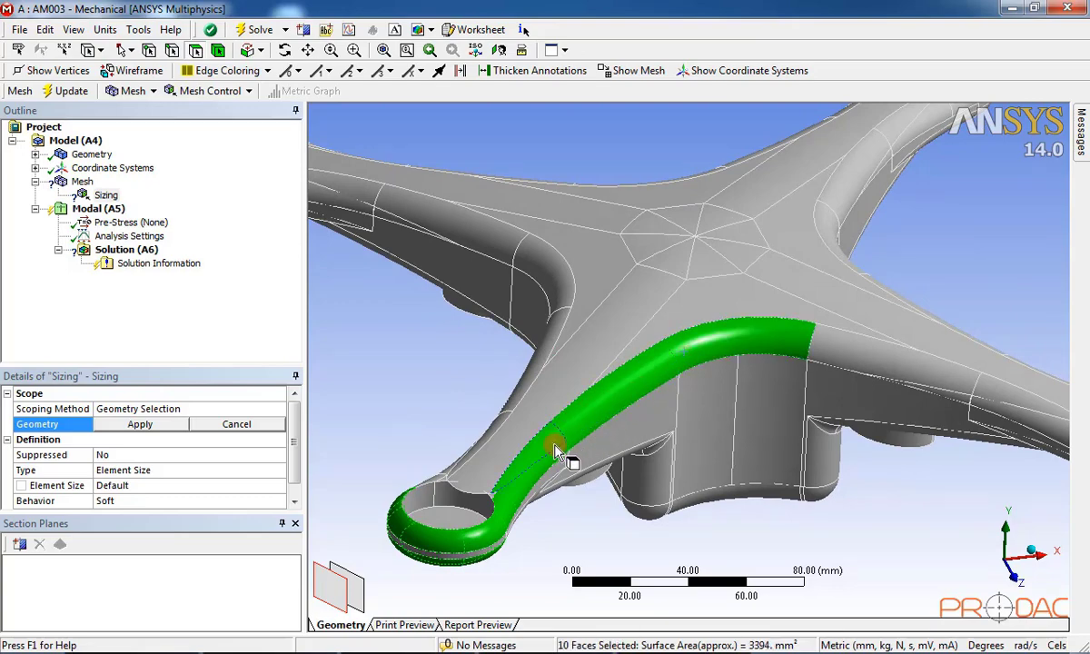
Add more arm fillet faces seen from a side angle and toward the underside.
middle_drag(561, 447, 713, 392)
ctrl+click(718, 391)
ctrl+click(729, 395)
ctrl+click(811, 425)
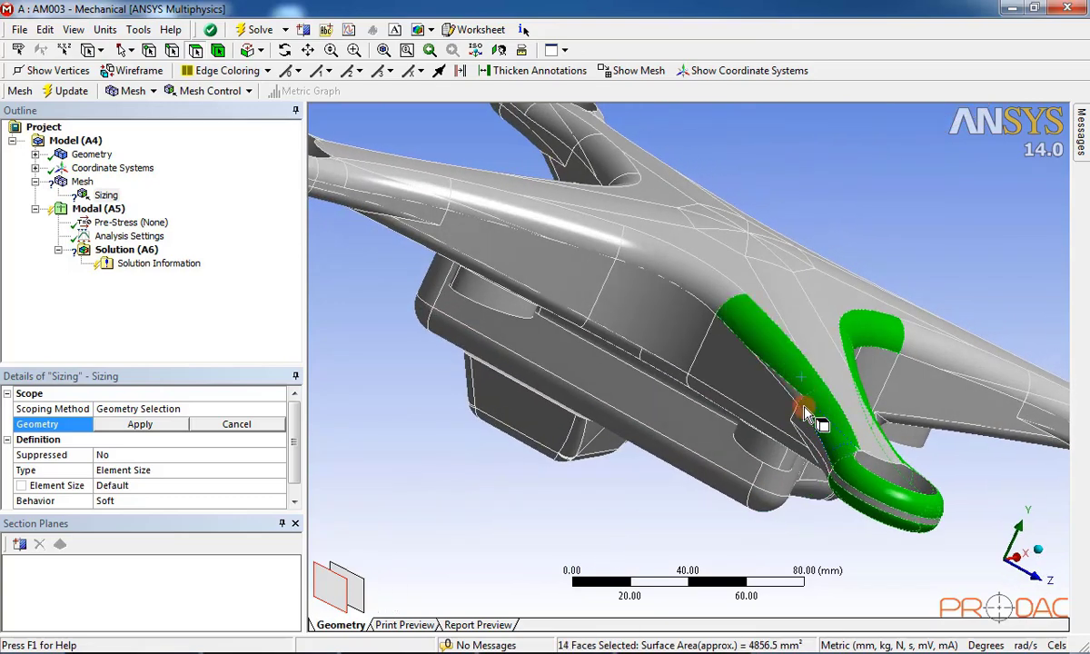
middle_drag(811, 425, 872, 335)
ctrl+click(872, 334)
ctrl+click(893, 372)
middle_drag(893, 371, 411, 134)
ctrl+click(490, 198)
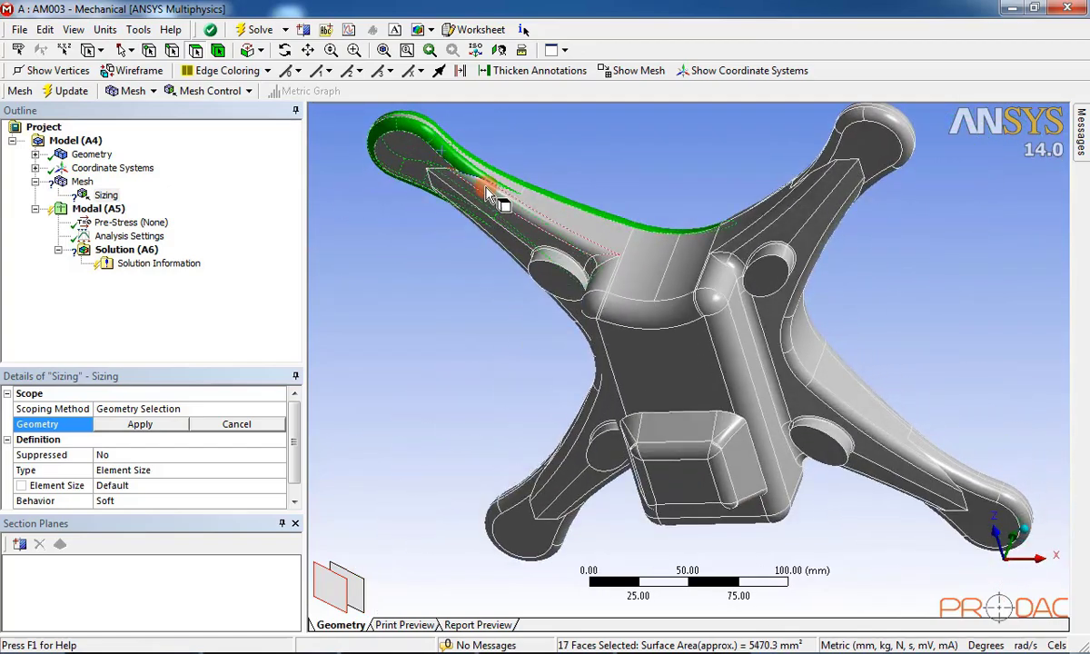
ctrl+click(516, 212)
middle_drag(516, 213, 652, 207)
ctrl+click(643, 343)
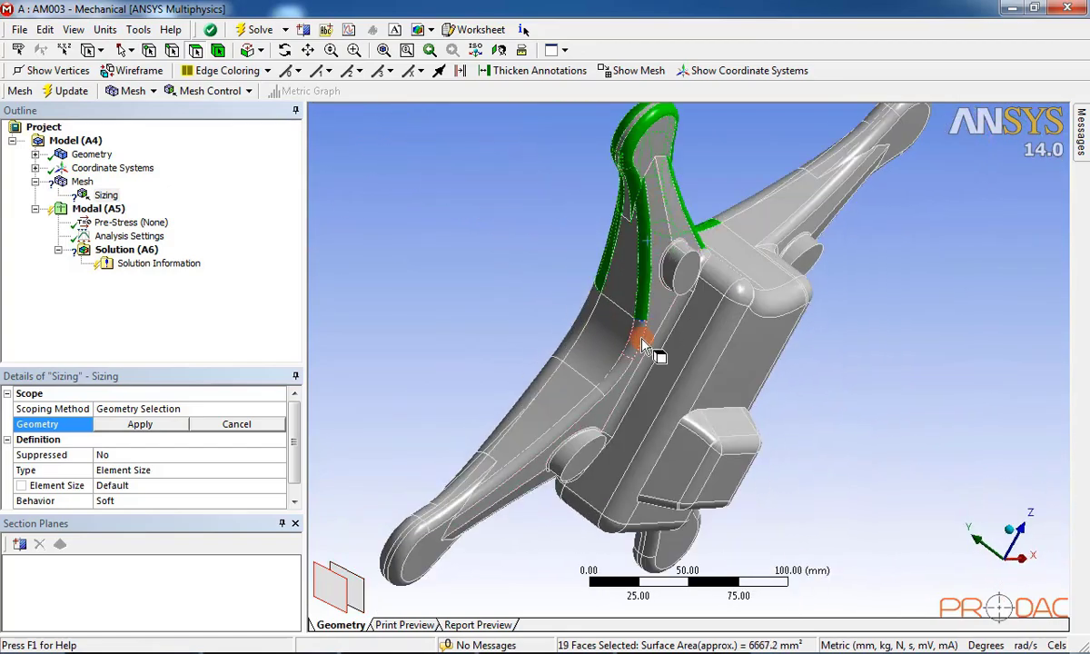
Add the fillet faces running along the lower arm.
ctrl+click(592, 405)
ctrl+click(555, 365)
ctrl+click(490, 427)
ctrl+click(459, 513)
ctrl+click(427, 491)
ctrl+click(413, 523)
ctrl+click(433, 516)
middle_drag(431, 514, 909, 252)
Add further fillet faces visible on the drone's underside.
ctrl+click(649, 431)
ctrl+click(645, 472)
ctrl+click(511, 297)
ctrl+click(908, 316)
ctrl+click(936, 312)
ctrl+click(961, 316)
ctrl+click(910, 251)
ctrl+click(820, 253)
ctrl+click(772, 295)
Add the faces running down the curved channel and one nearby fillet.
ctrl+click(723, 409)
ctrl+click(696, 476)
ctrl+click(708, 482)
ctrl+click(720, 487)
middle_drag(720, 487, 584, 439)
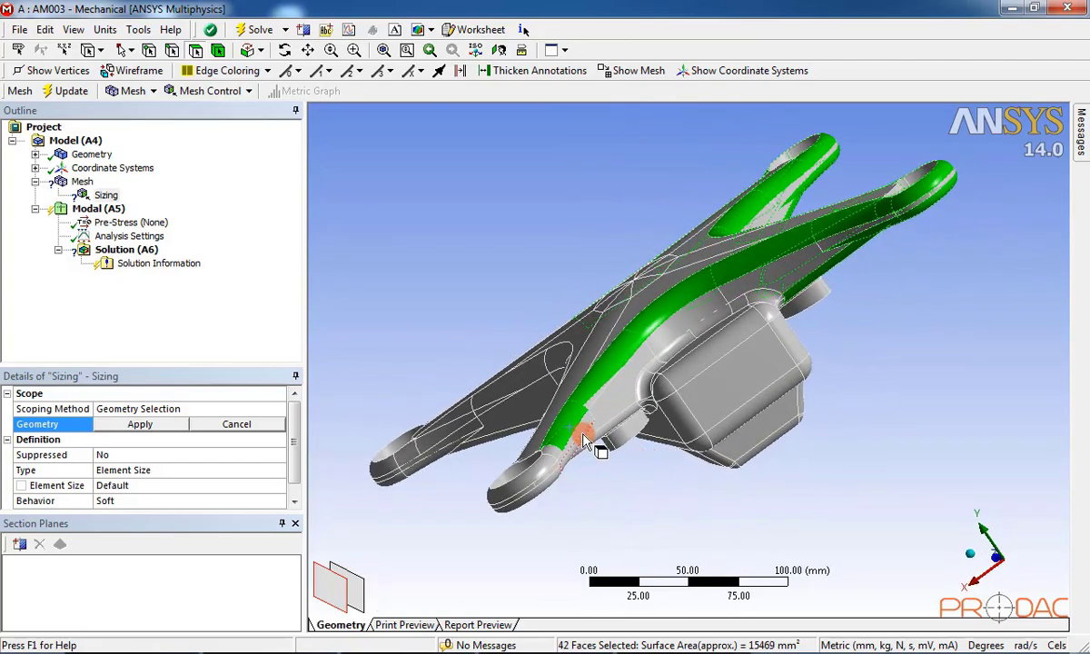
ctrl+click(550, 472)
Add another group of underside and top-side fillet faces.
middle_drag(552, 484, 821, 381)
ctrl+click(925, 280)
ctrl+click(890, 277)
ctrl+click(727, 277)
ctrl+click(727, 303)
ctrl+click(677, 256)
middle_drag(676, 256, 659, 389)
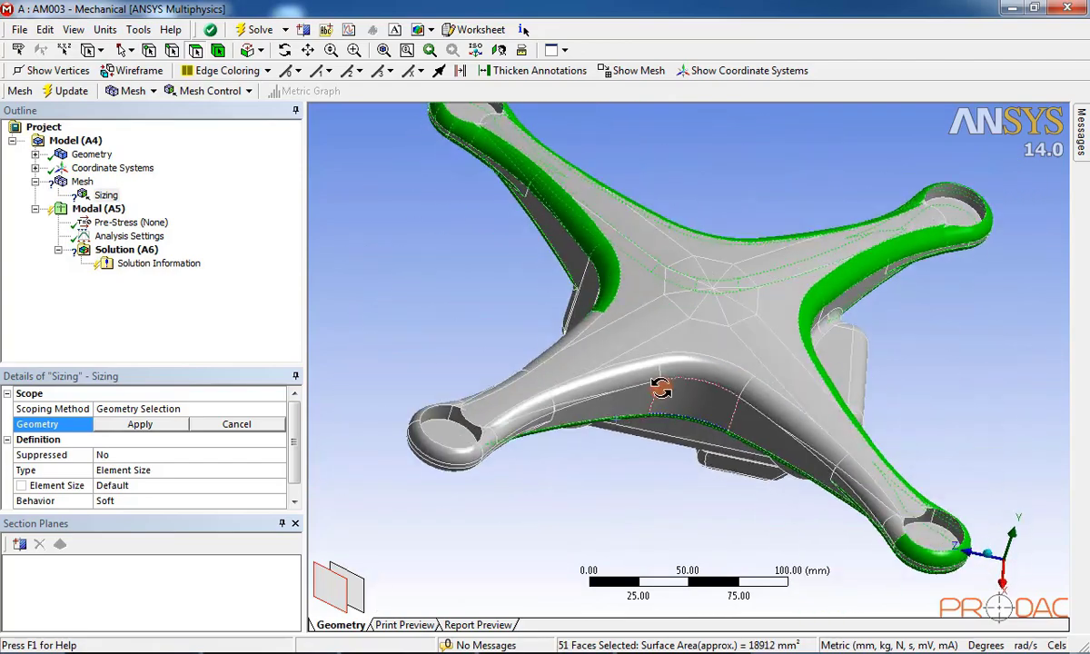
ctrl+click(739, 403)
ctrl+click(790, 454)
ctrl+click(809, 472)
Add the fillet faces along another arm from an angled underside view.
middle_drag(849, 498, 574, 360)
ctrl+click(574, 360)
ctrl+click(491, 345)
ctrl+click(413, 372)
ctrl+click(354, 354)
Add more fillet faces from angled, top and underside views.
middle_drag(354, 354, 767, 304)
ctrl+click(413, 291)
ctrl+click(418, 289)
ctrl+click(427, 283)
ctrl+click(920, 271)
middle_drag(919, 270, 956, 438)
ctrl+click(926, 423)
ctrl+click(900, 409)
ctrl+click(886, 391)
middle_drag(886, 391, 936, 250)
ctrl+click(935, 250)
ctrl+click(986, 226)
ctrl+click(822, 304)
Add underside fillet faces plus the vertical fillets on both sides of the box.
middle_drag(822, 304, 795, 273)
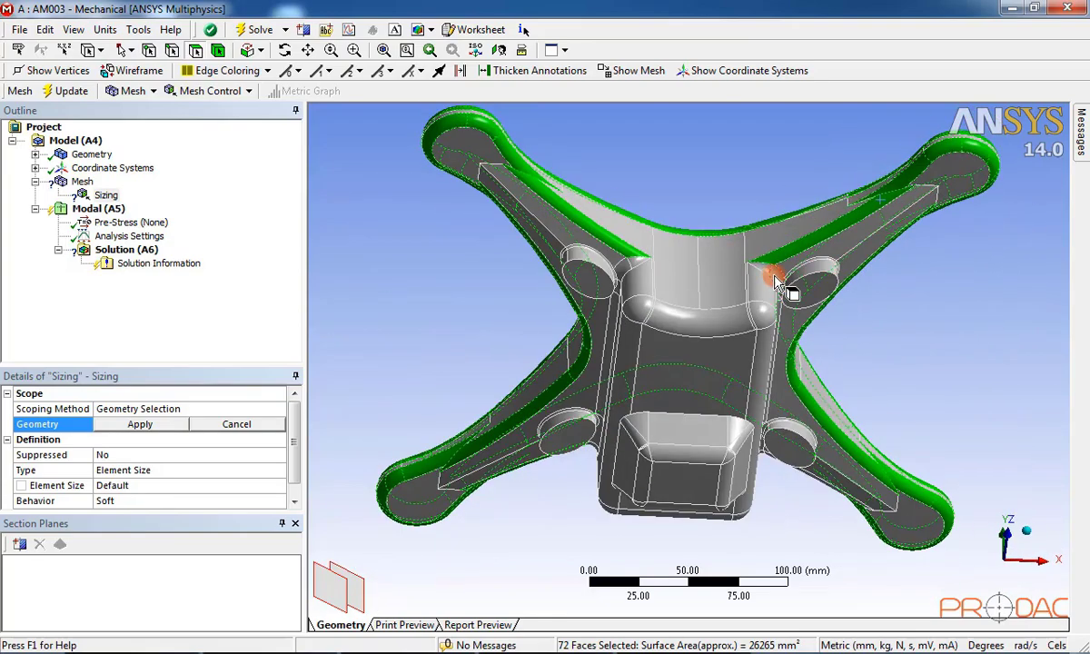
scroll(777, 283, up, 3)
ctrl+click(792, 223)
ctrl+click(779, 300)
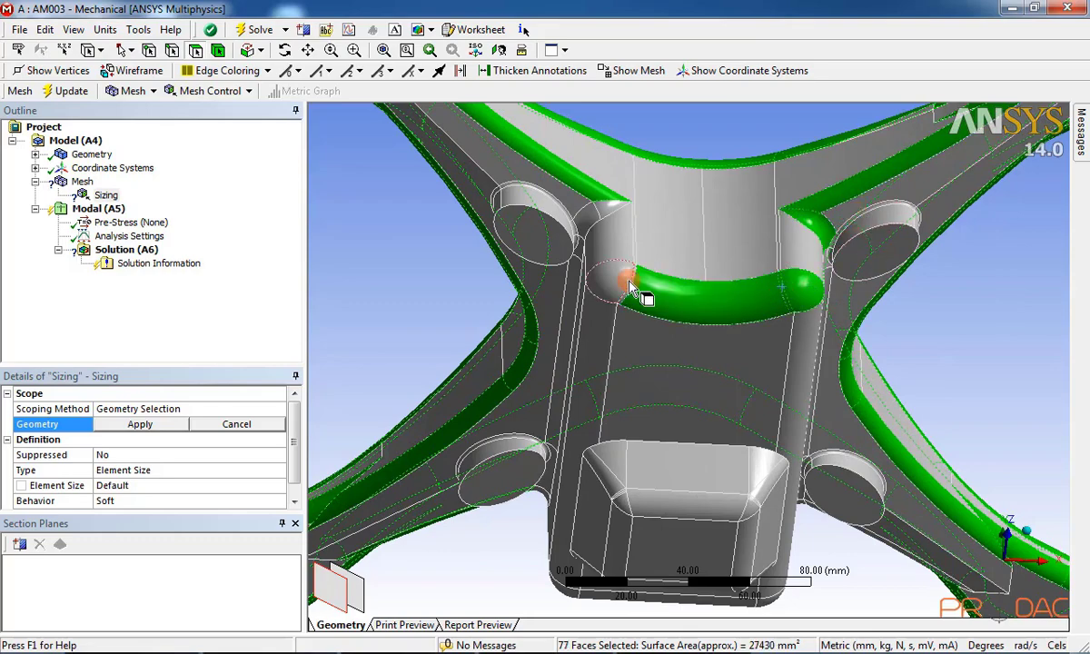
ctrl+click(636, 283)
ctrl+click(787, 333)
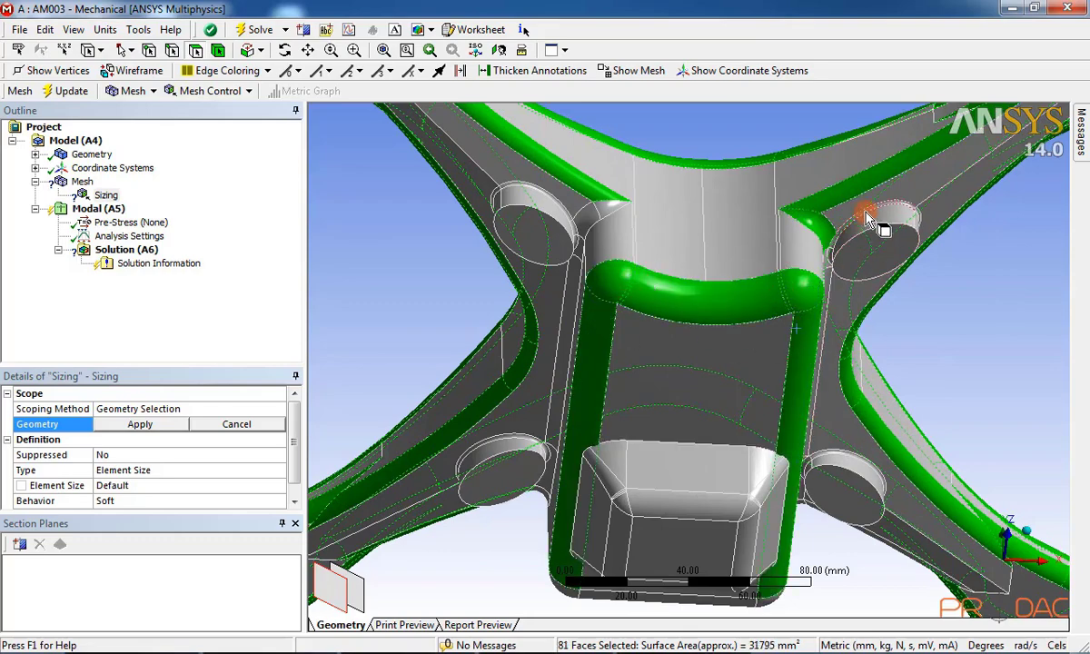
ctrl+click(919, 218)
Finish with the remaining underside fillets and the boss-top ring, reaching 121 faces (about 38151 mm²).
middle_drag(919, 218, 906, 179)
ctrl+click(817, 214)
middle_drag(817, 215, 894, 250)
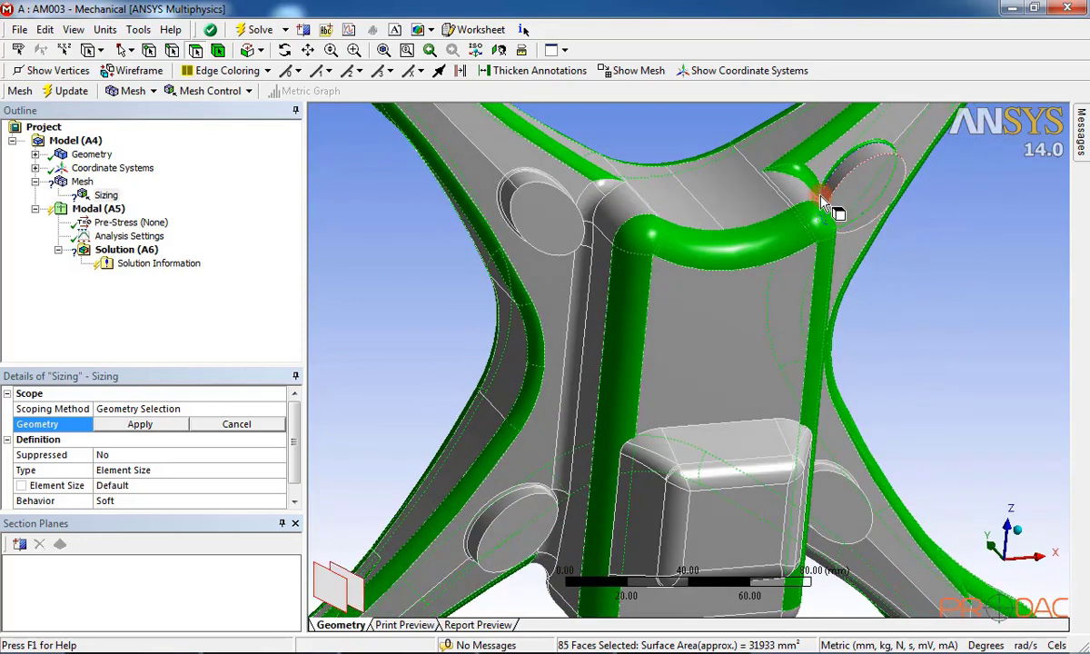
middle_drag(840, 218, 768, 255)
ctrl+click(832, 360)
ctrl+click(876, 481)
ctrl+click(876, 427)
ctrl+click(872, 422)
ctrl+click(871, 439)
middle_drag(871, 439, 836, 330)
Ctrl-add the remaining fillet faces around the drone frame to the sizing selection.
ctrl+click(920, 438)
ctrl+click(891, 271)
middle_drag(891, 271, 908, 179)
ctrl+click(868, 340)
ctrl+click(768, 316)
ctrl+click(800, 289)
ctrl+click(746, 229)
ctrl+click(753, 226)
ctrl+click(858, 263)
middle_drag(859, 264, 788, 277)
ctrl+click(853, 236)
middle_drag(853, 236, 590, 318)
ctrl+click(929, 343)
ctrl+click(837, 302)
ctrl+click(595, 255)
ctrl+click(531, 270)
ctrl+click(661, 298)
ctrl+click(523, 243)
ctrl+click(706, 341)
ctrl+click(927, 347)
ctrl+click(927, 347)
ctrl+click(590, 318)
ctrl+click(582, 352)
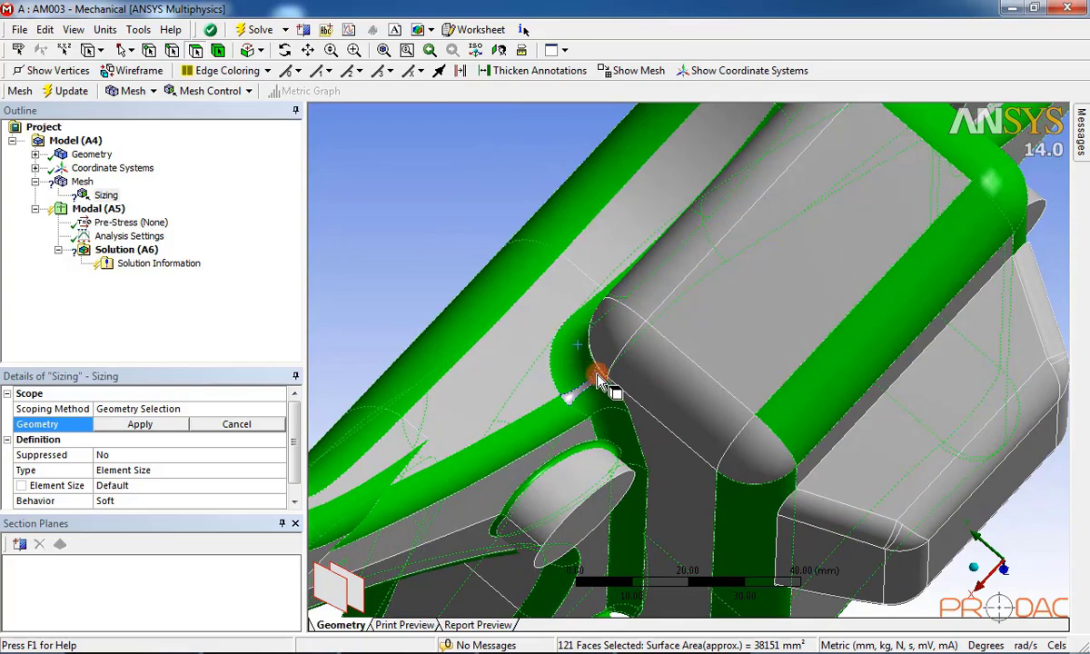
middle_drag(592, 373, 730, 390)
ctrl+click(730, 389)
ctrl+click(803, 385)
ctrl+click(831, 463)
middle_drag(832, 458, 698, 260)
ctrl+click(596, 419)
Add the box's top face, side and underside fillets, and corner faces, reaching 145 faces.
ctrl+click(698, 261)
ctrl+click(811, 268)
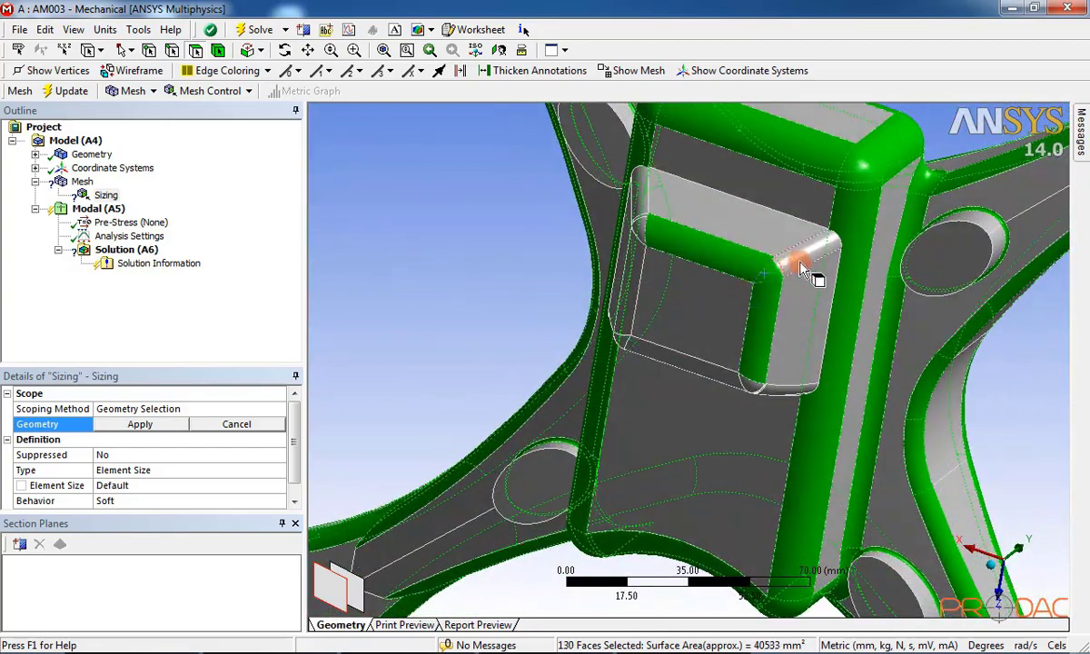
scroll(812, 268, up, 3)
middle_drag(811, 268, 820, 226)
ctrl+click(820, 226)
ctrl+click(852, 390)
ctrl+click(707, 389)
middle_drag(707, 389, 810, 297)
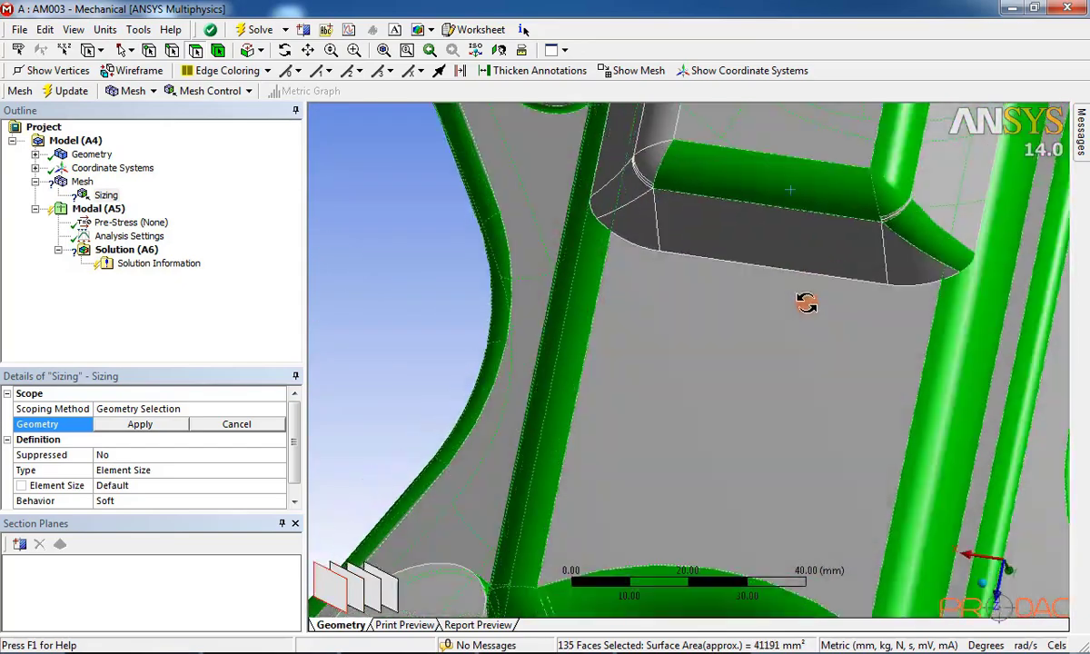
ctrl+click(963, 212)
middle_drag(963, 212, 713, 260)
ctrl+click(713, 261)
ctrl+click(773, 270)
scroll(773, 270, down, 3)
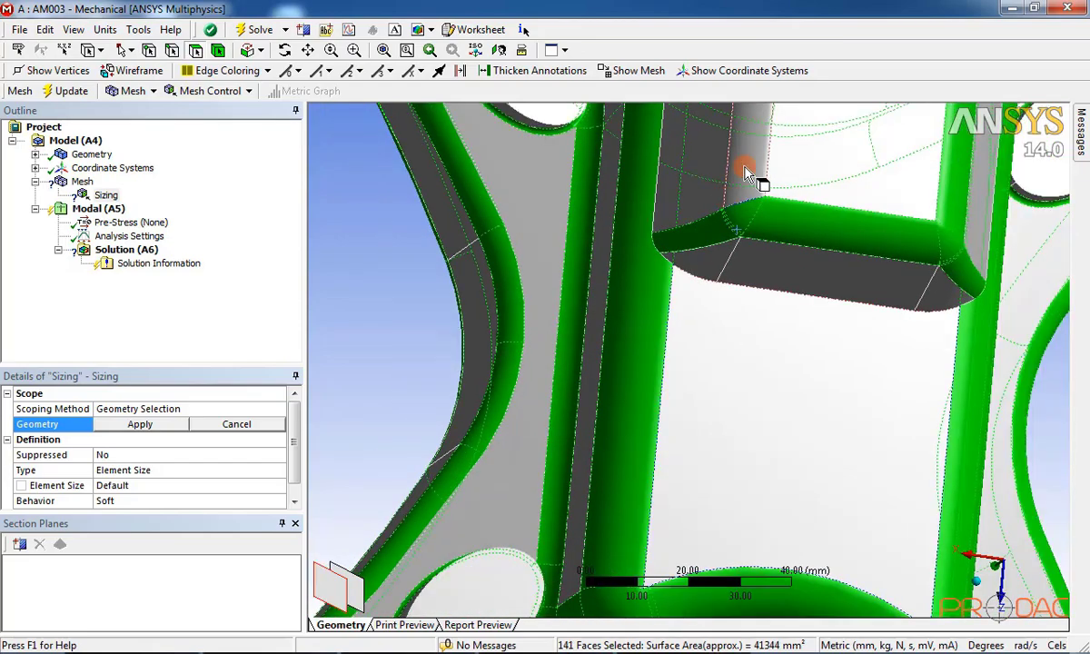
ctrl+click(706, 354)
middle_drag(706, 354, 742, 311)
scroll(713, 246, up, 6)
ctrl+click(743, 212)
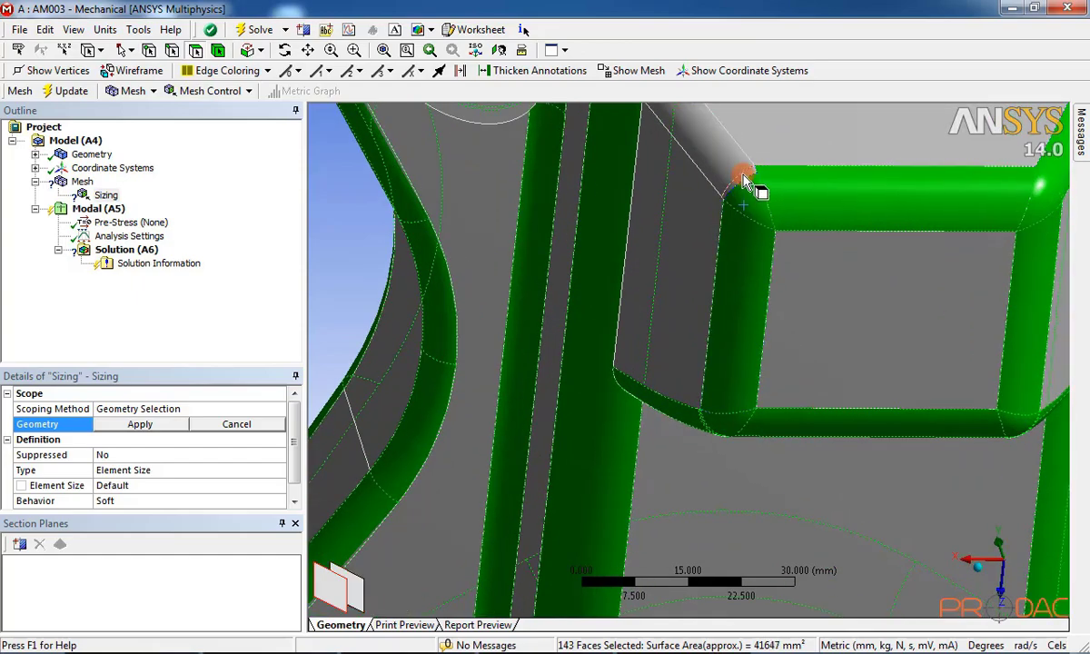
ctrl+click(742, 169)
ctrl+click(742, 167)
scroll(680, 327, down, 2)
scroll(680, 327, down, 1)
middle_drag(813, 350, 611, 108)
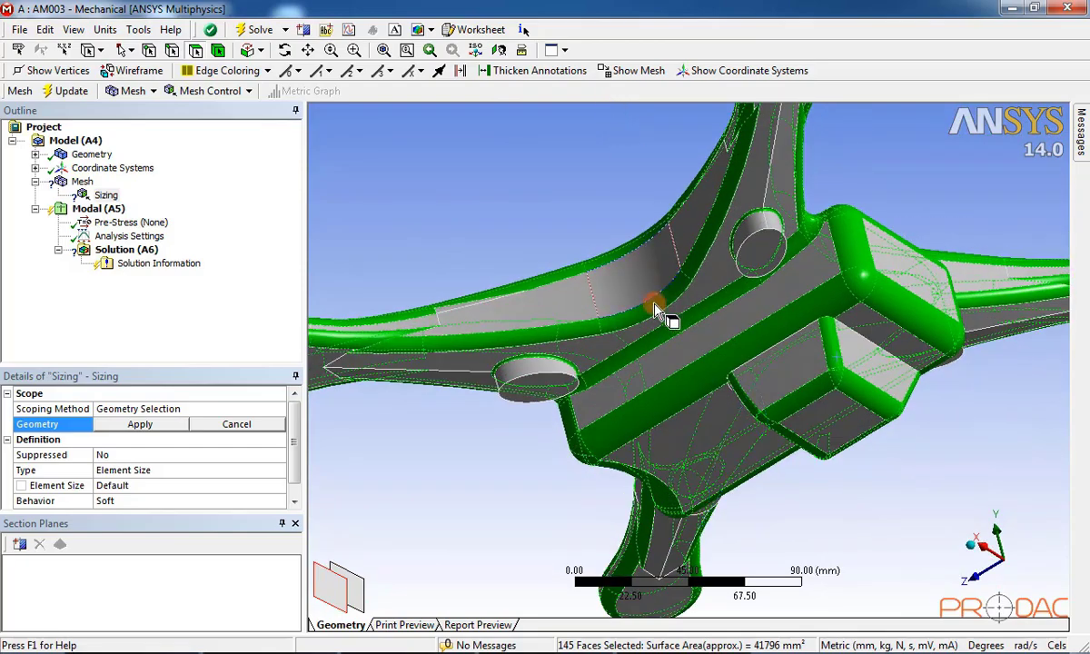
shift+middle_drag(652, 325, 742, 236)
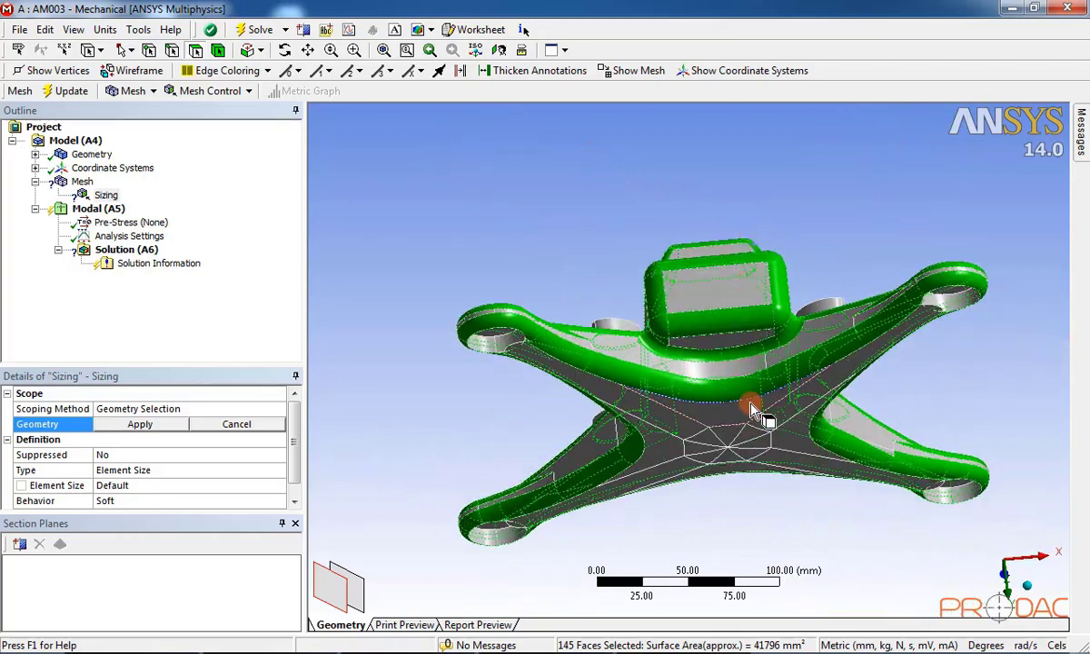
middle_drag(761, 419, 751, 221)
middle_drag(865, 404, 749, 438)
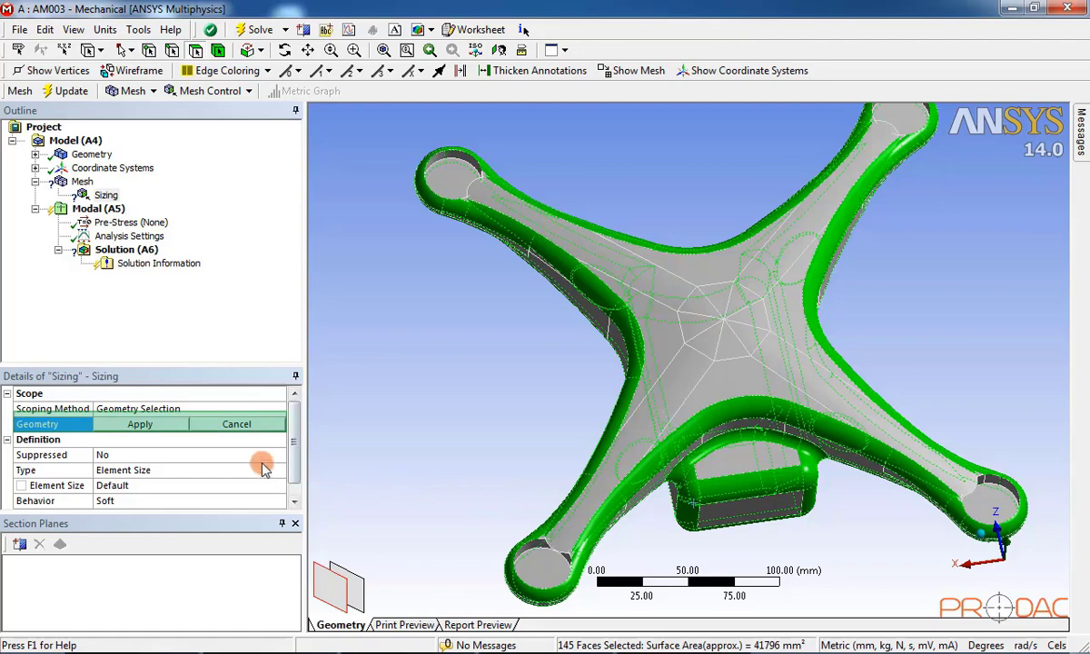
Apply the 145 selected faces as the sizing scope and set element size to 1.5 mm.
click(156, 430)
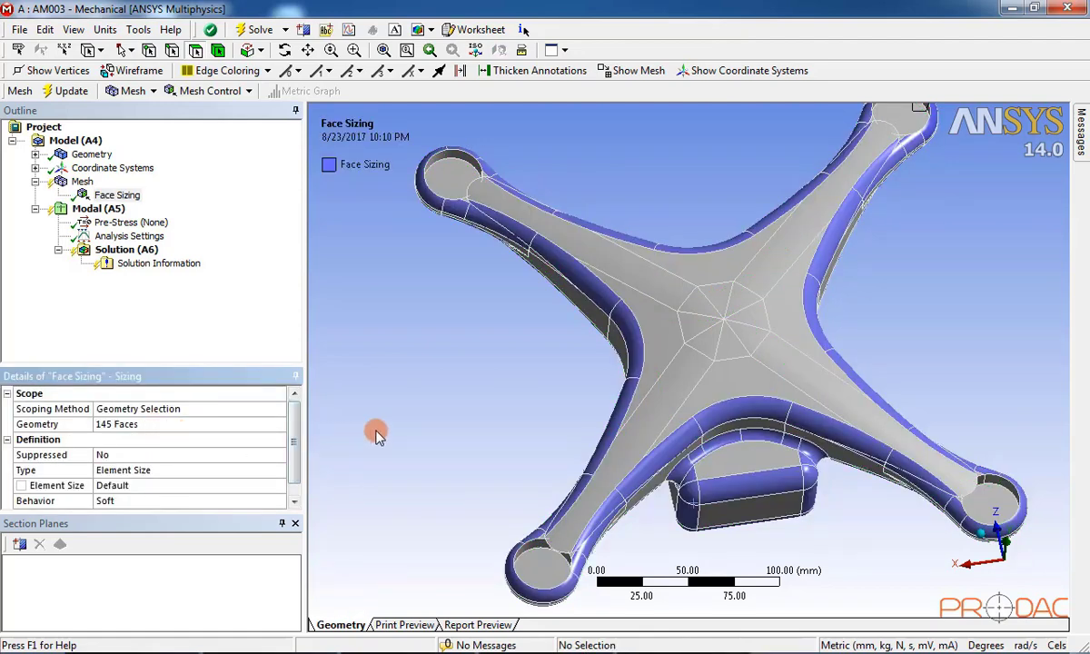
scroll(464, 411, down, 1)
scroll(463, 411, up, 1)
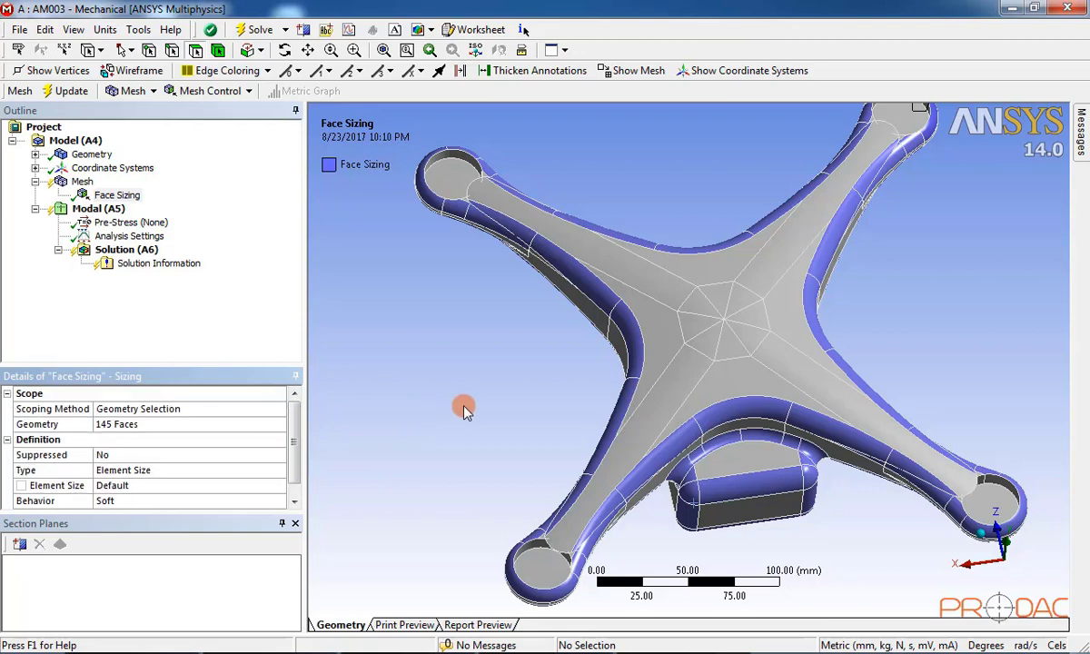
scroll(463, 411, up, 2)
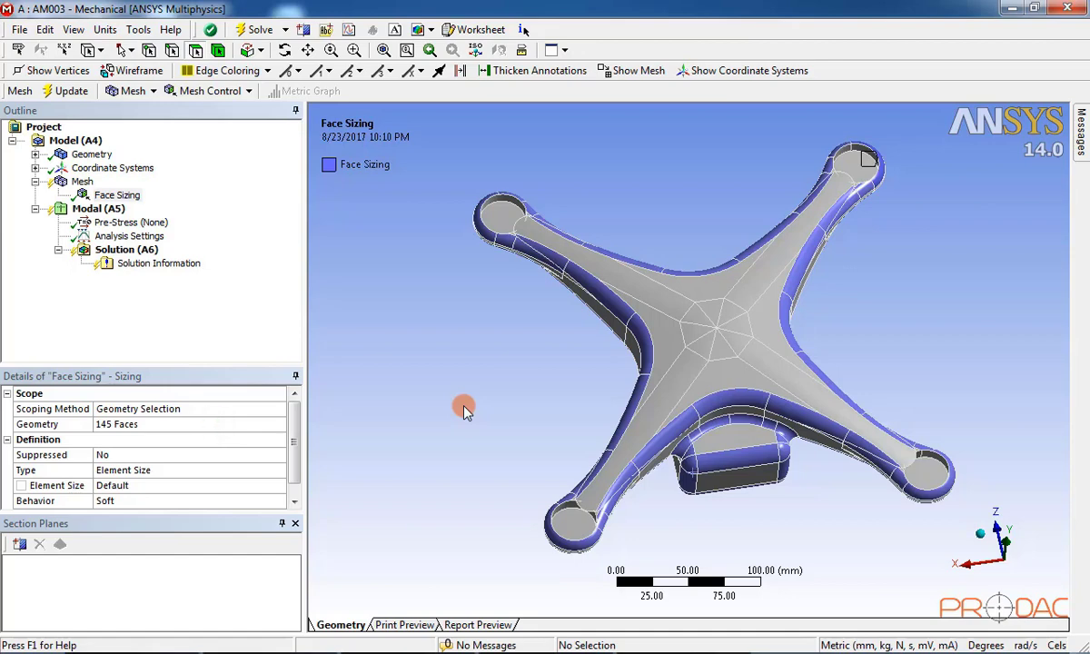
click(188, 488)
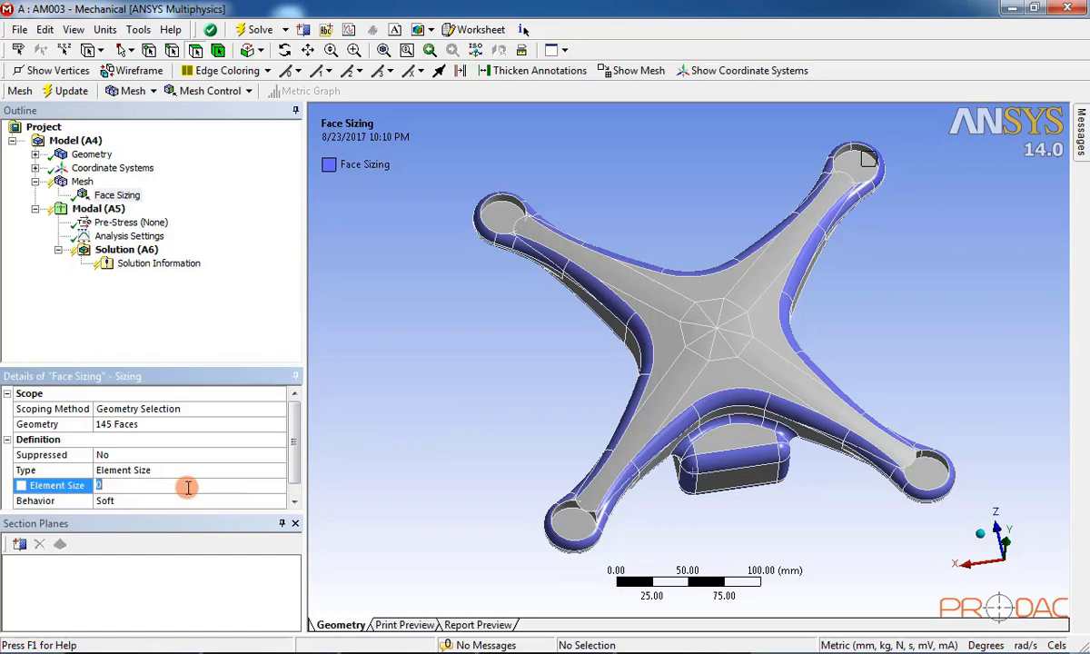
text(1.5)
key(Return)
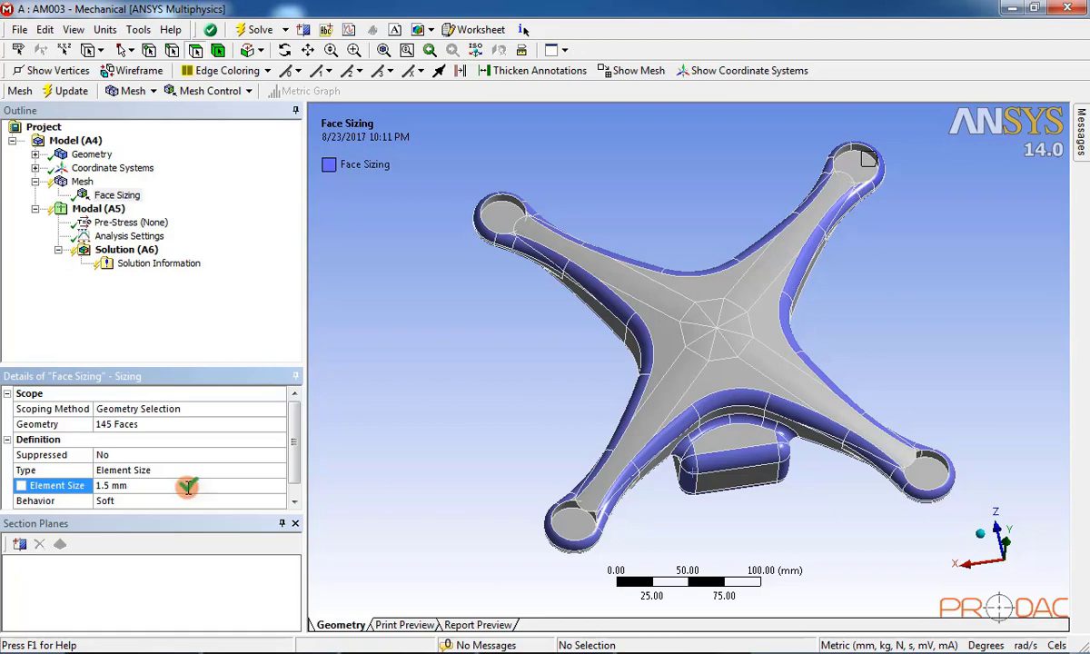
Set the face sizing growth rate to 1.20.
drag(295, 441, 298, 470)
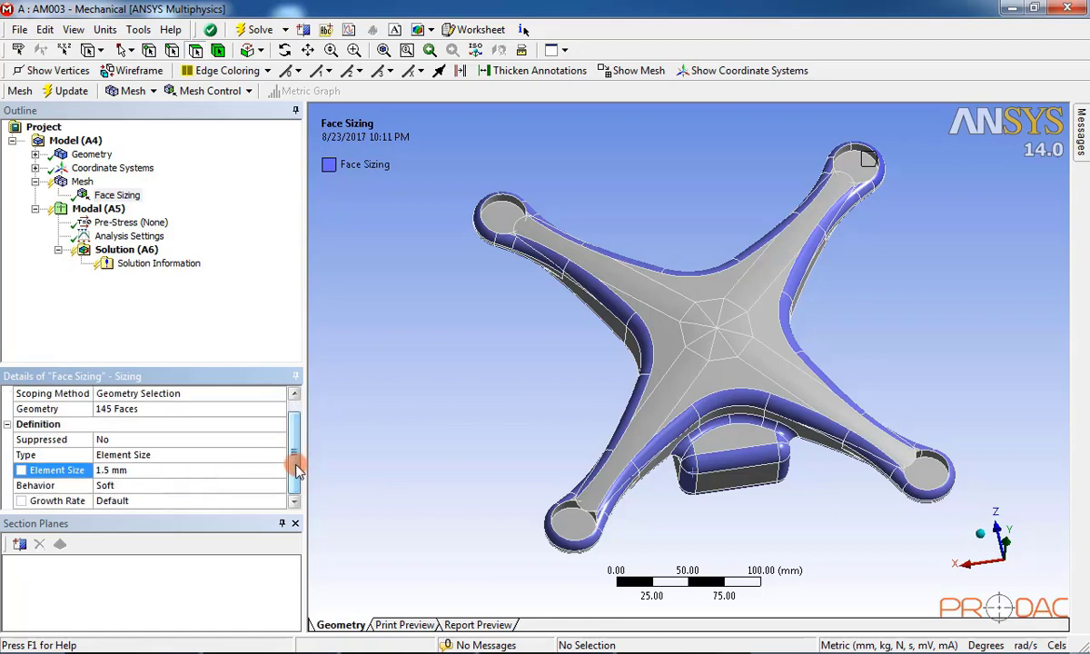
click(236, 498)
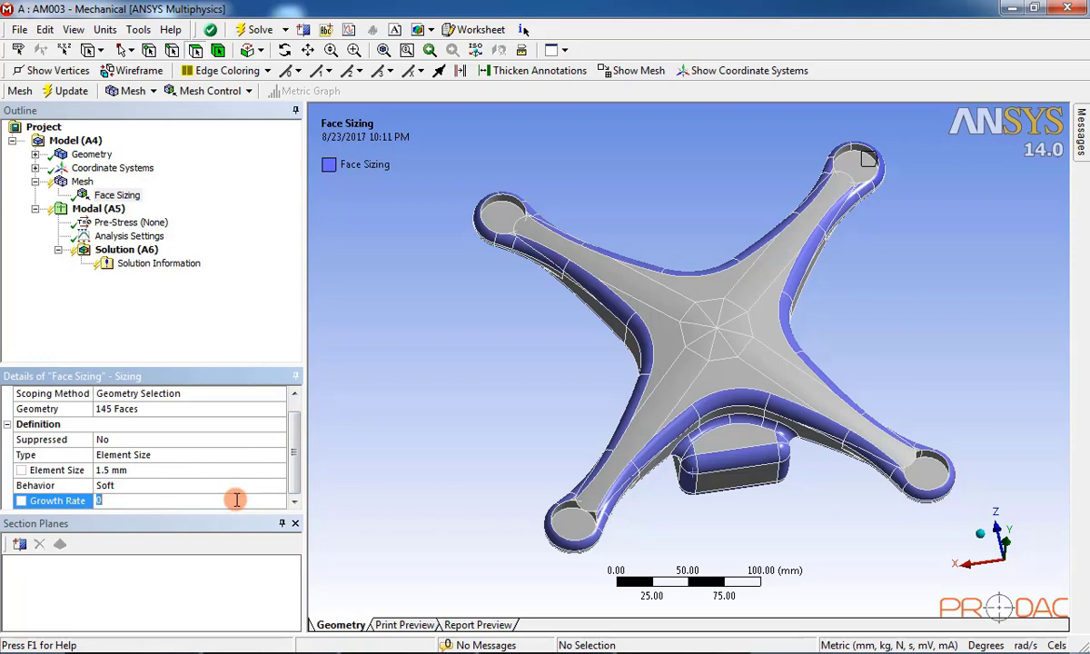
text(1.2)
key(BackSpace)
text(20)
key(Return)
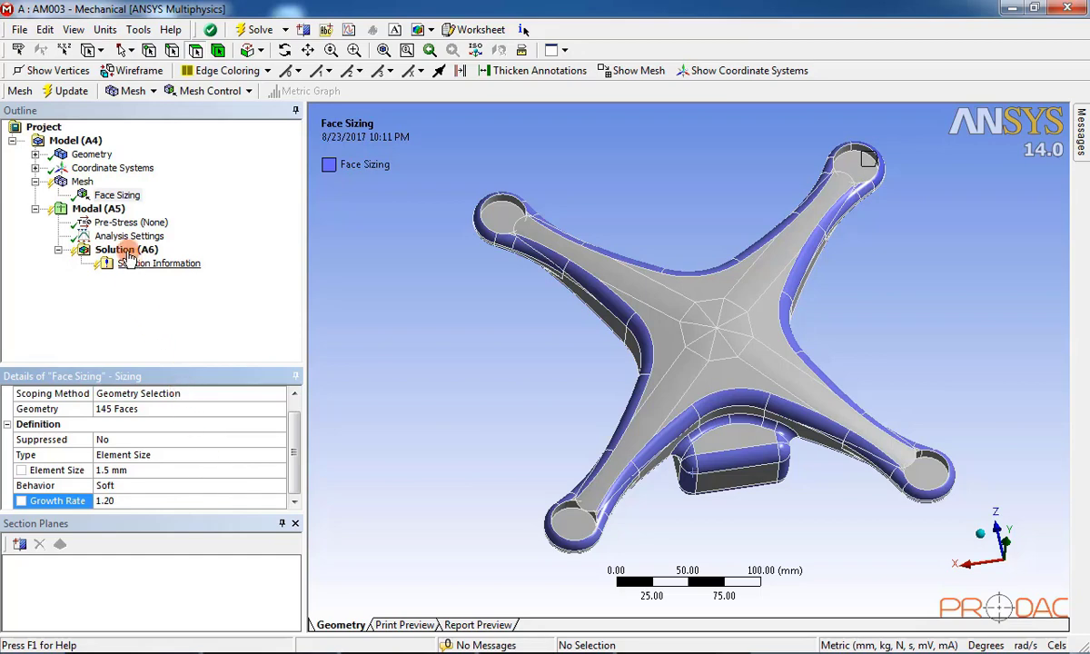
Run Generate Mesh on the Mesh item so the 1.5 mm face sizing takes effect.
click(82, 182)
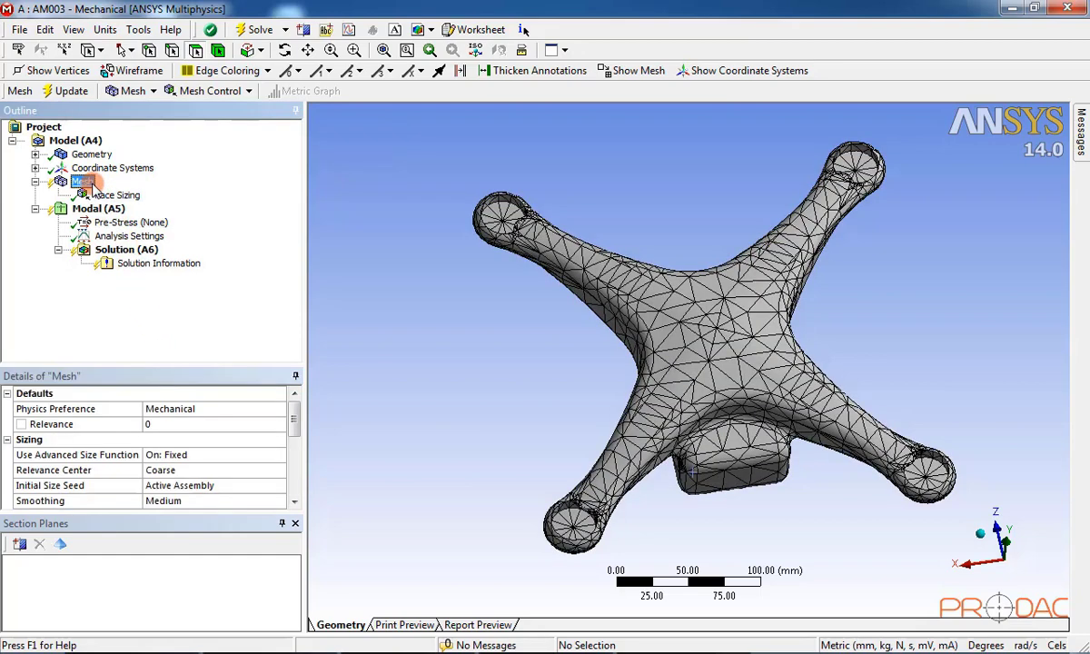
right_click(91, 185)
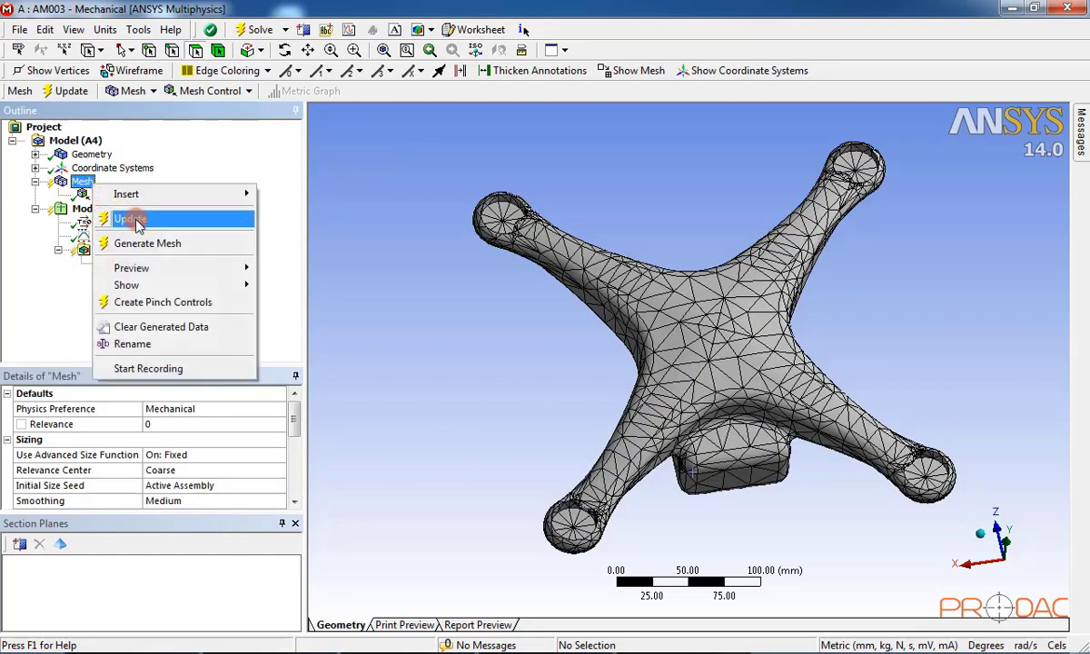
click(156, 242)
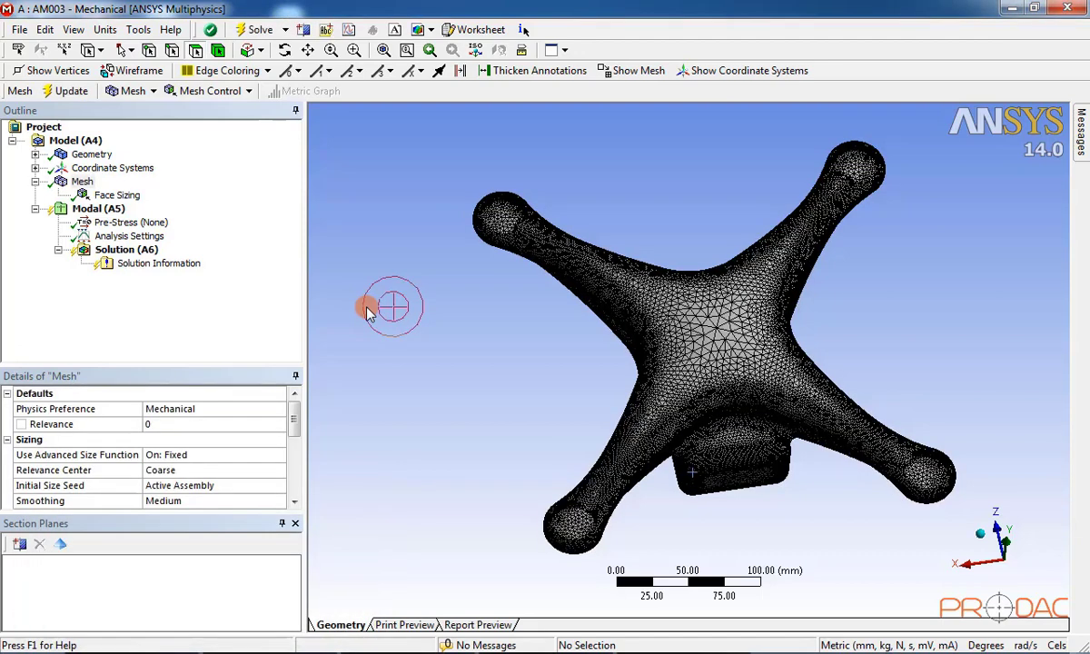
Orbit and zoom around the refined drone mesh to inspect the fillet triangulation from several sides.
middle_drag(526, 329, 669, 367)
scroll(579, 372, up, 5)
scroll(577, 372, up, 5)
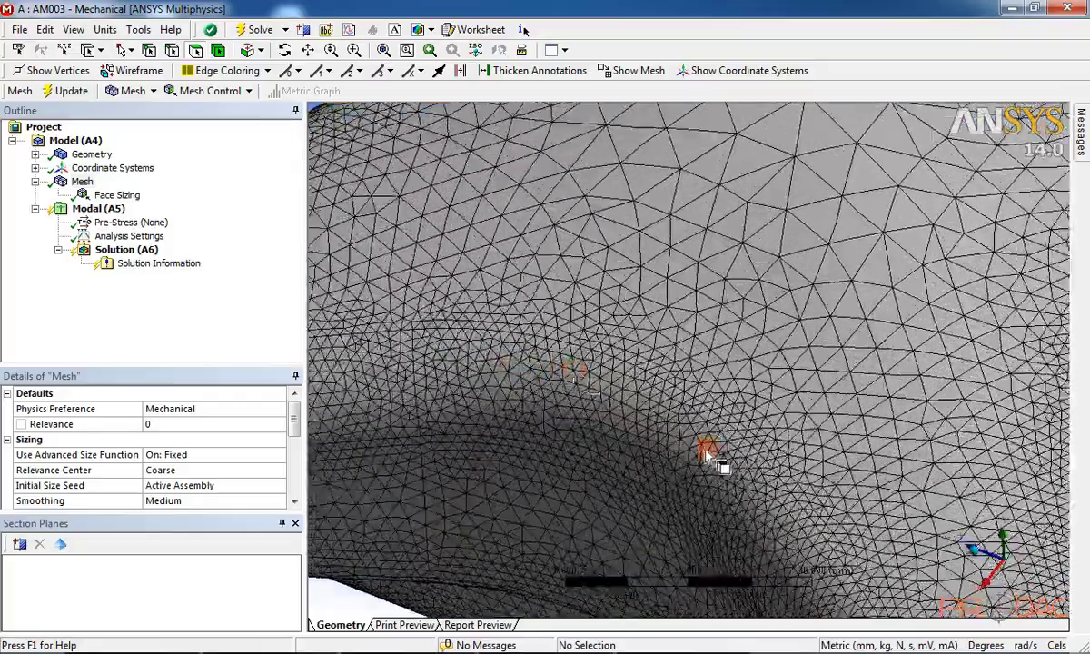
middle_drag(706, 453, 743, 406)
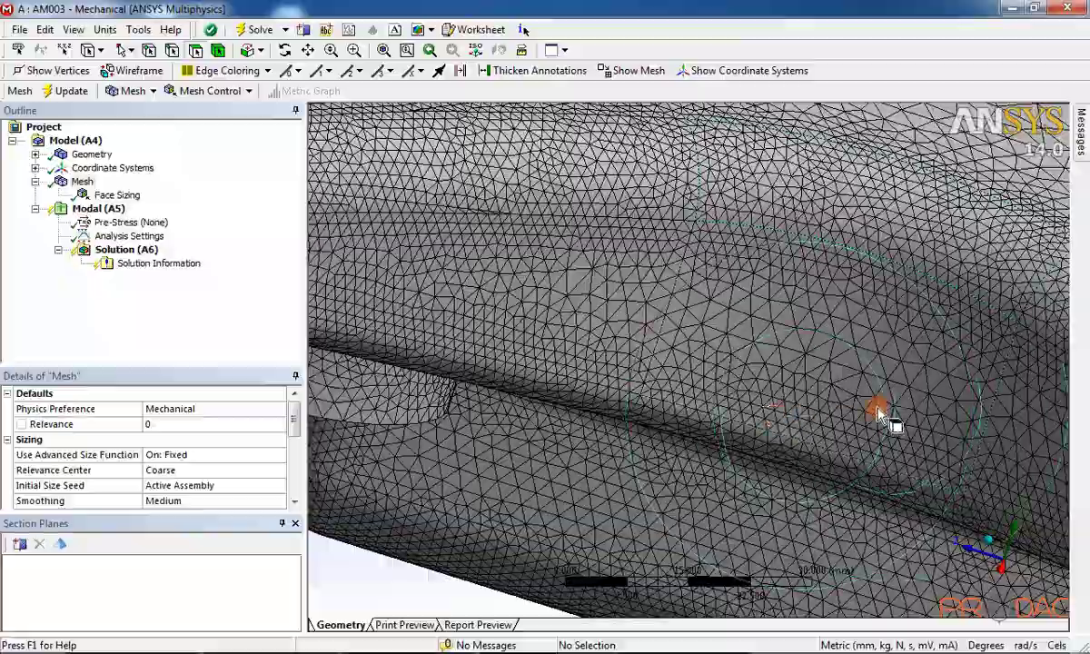
scroll(881, 418, down, 5)
middle_drag(877, 403, 772, 318)
scroll(597, 238, up, 3)
middle_drag(597, 238, 638, 410)
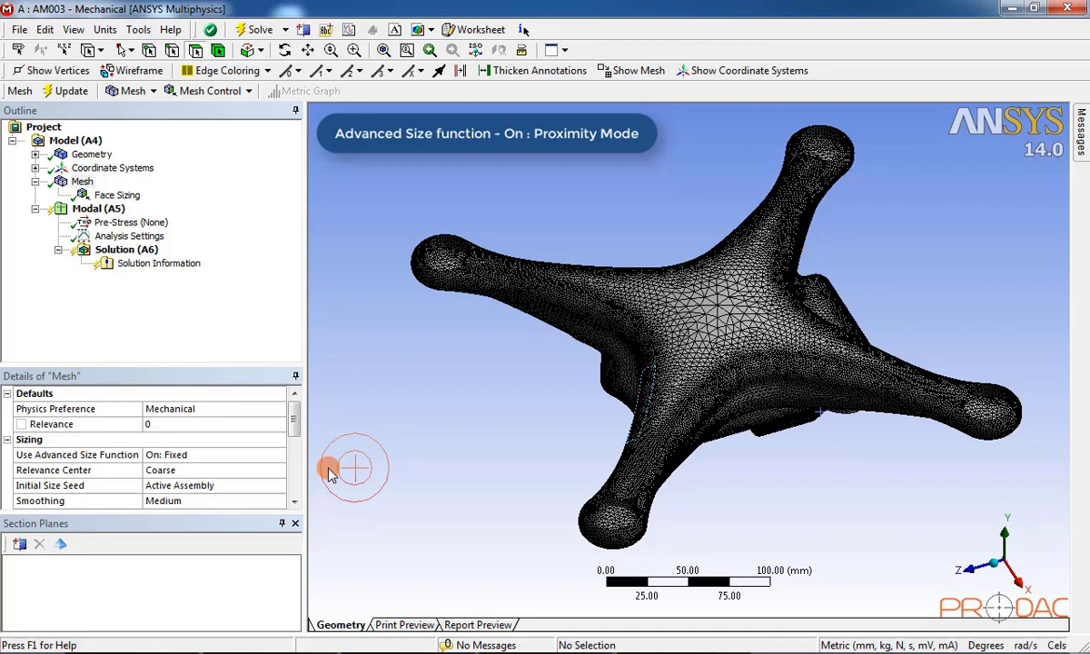
mouse_move(298, 433)
mouse_down()
mouse_move(302, 476)
mouse_move(306, 419)
mouse_up()
click(205, 247)
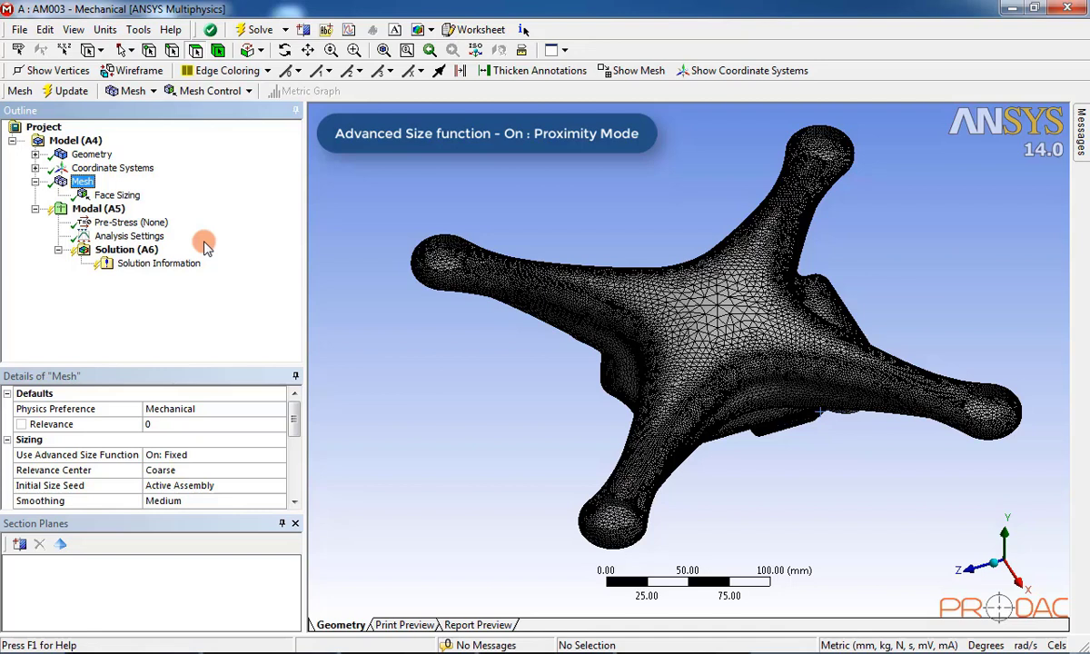
Delete the Face Sizing control from the Outline and confirm the deletion.
click(118, 196)
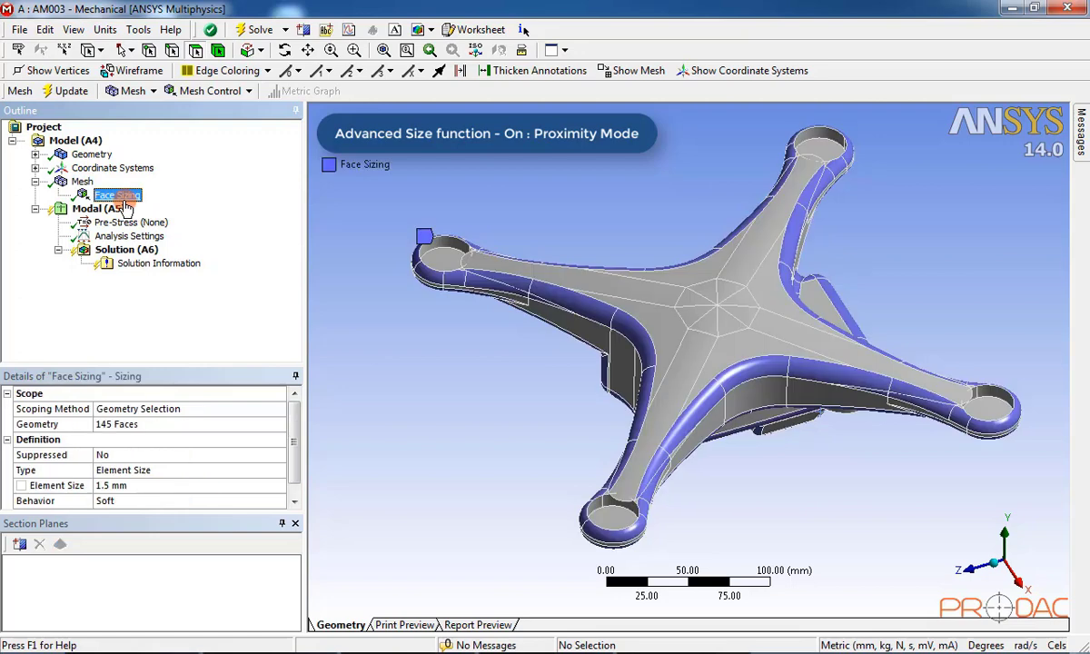
right_click(126, 207)
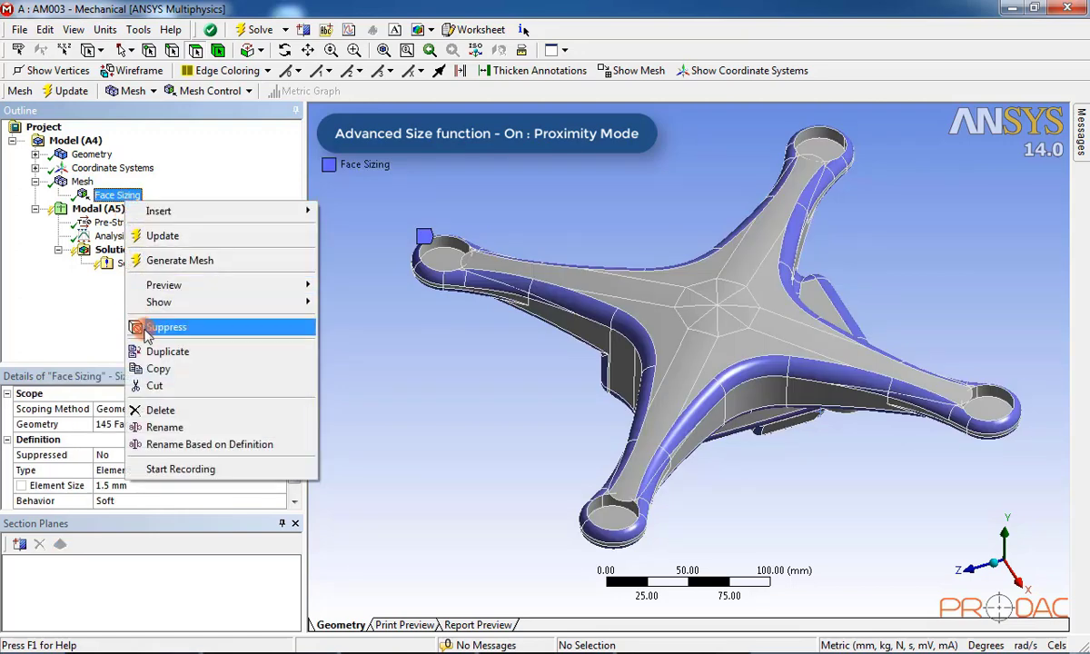
click(195, 411)
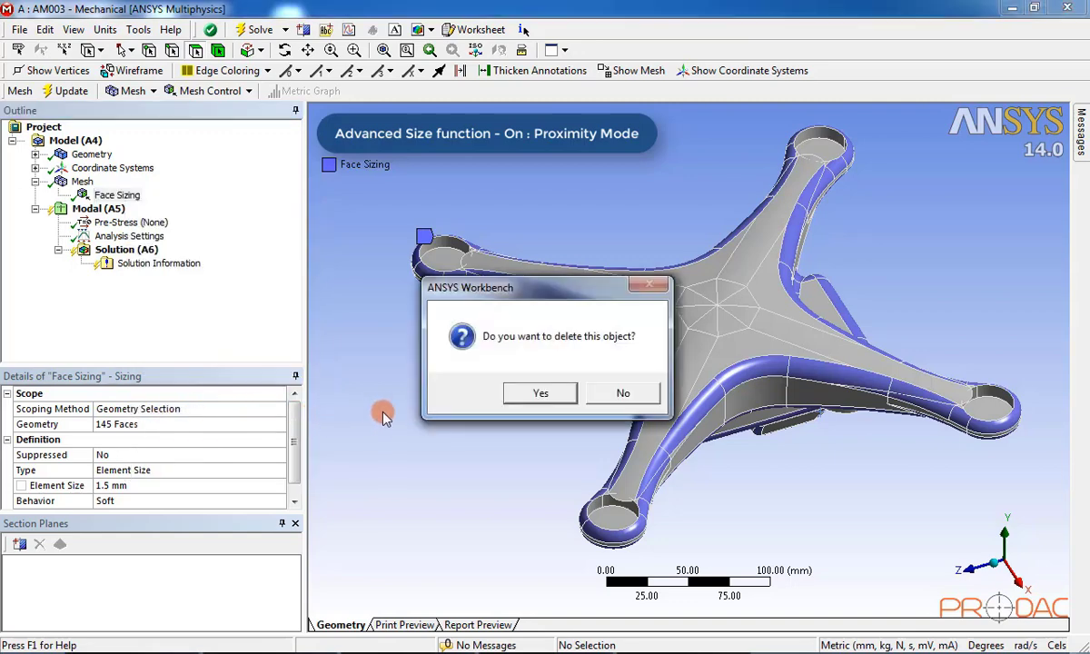
click(531, 394)
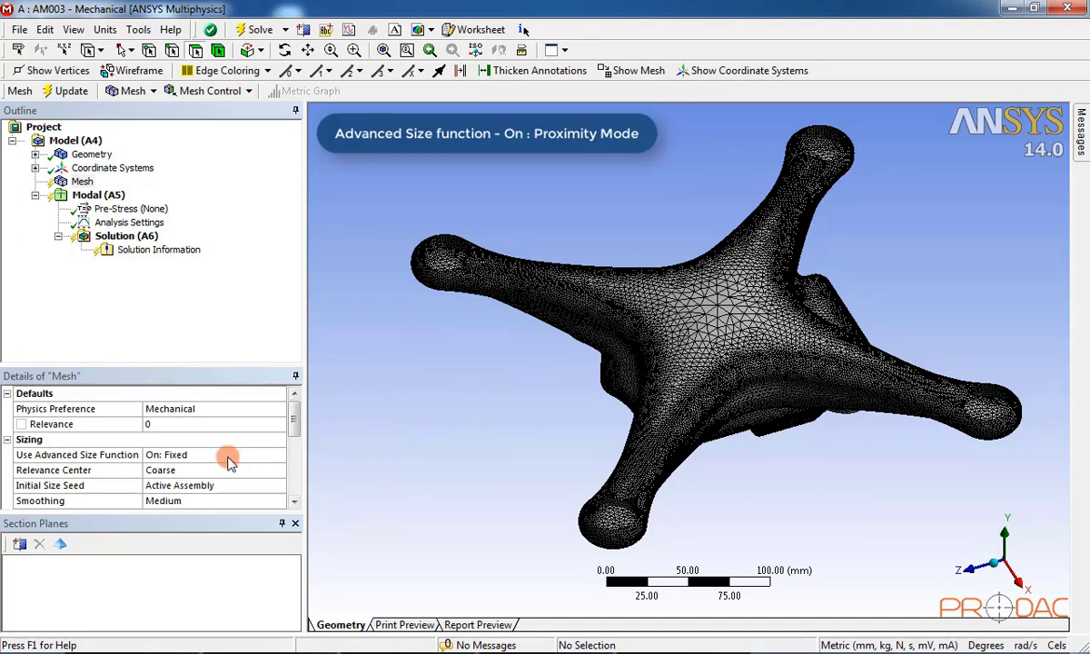
Set Use Advanced Size Function to On: Proximity.
click(266, 465)
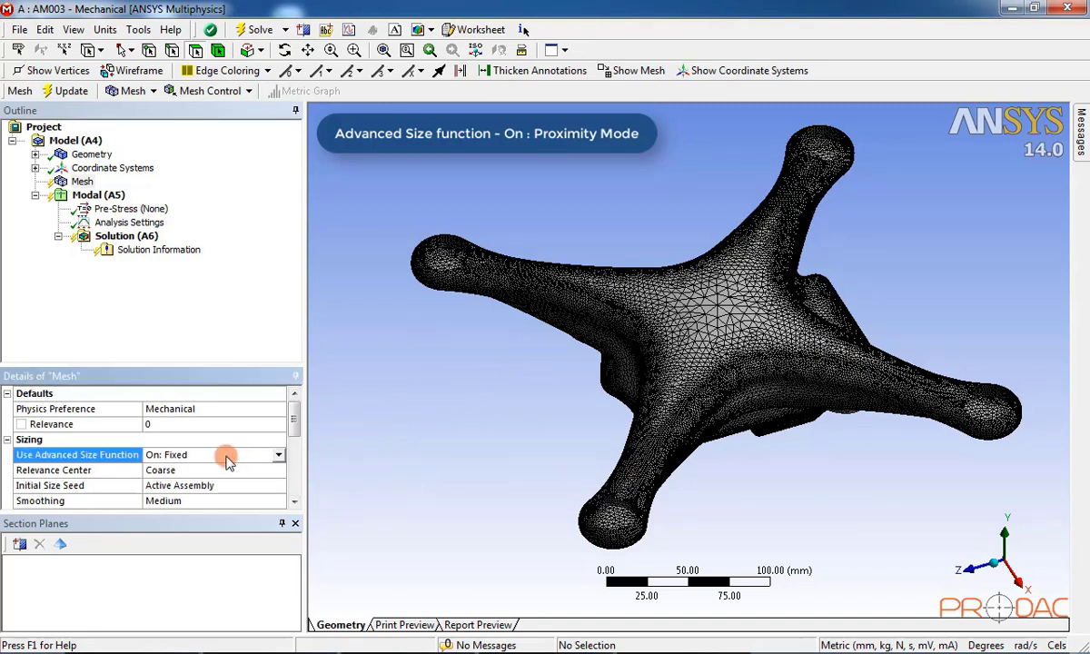
click(279, 456)
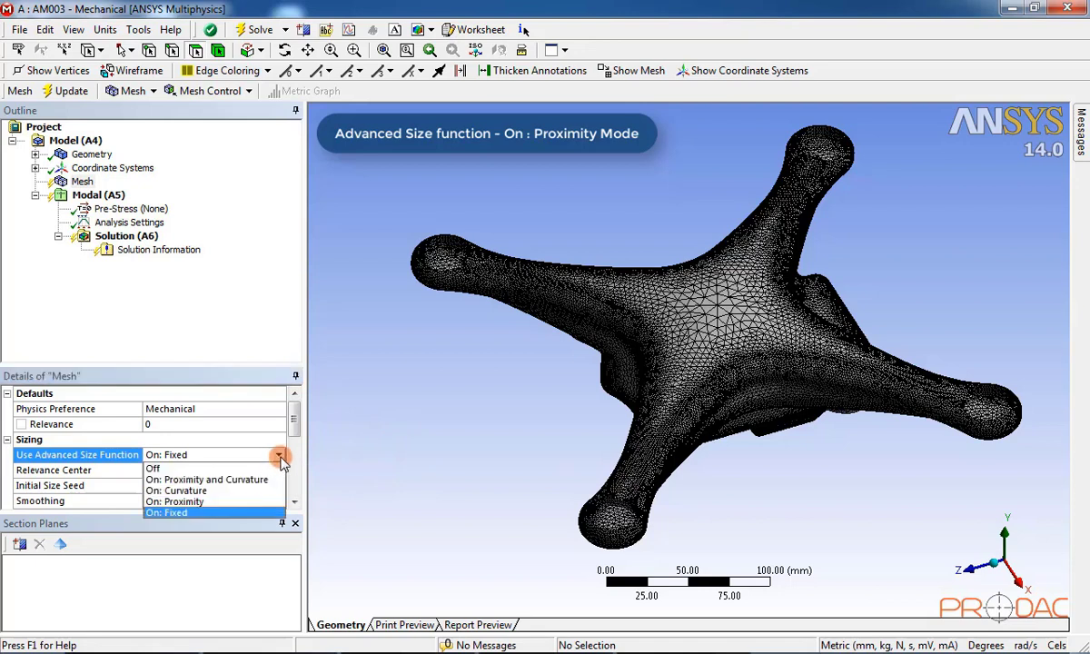
click(249, 503)
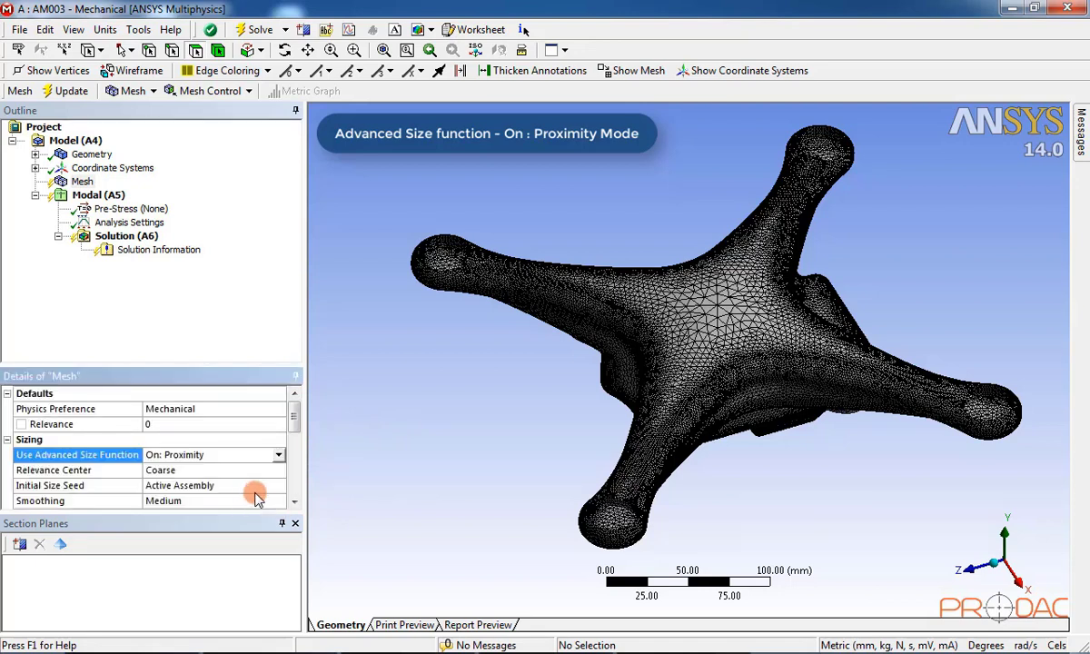
click(363, 413)
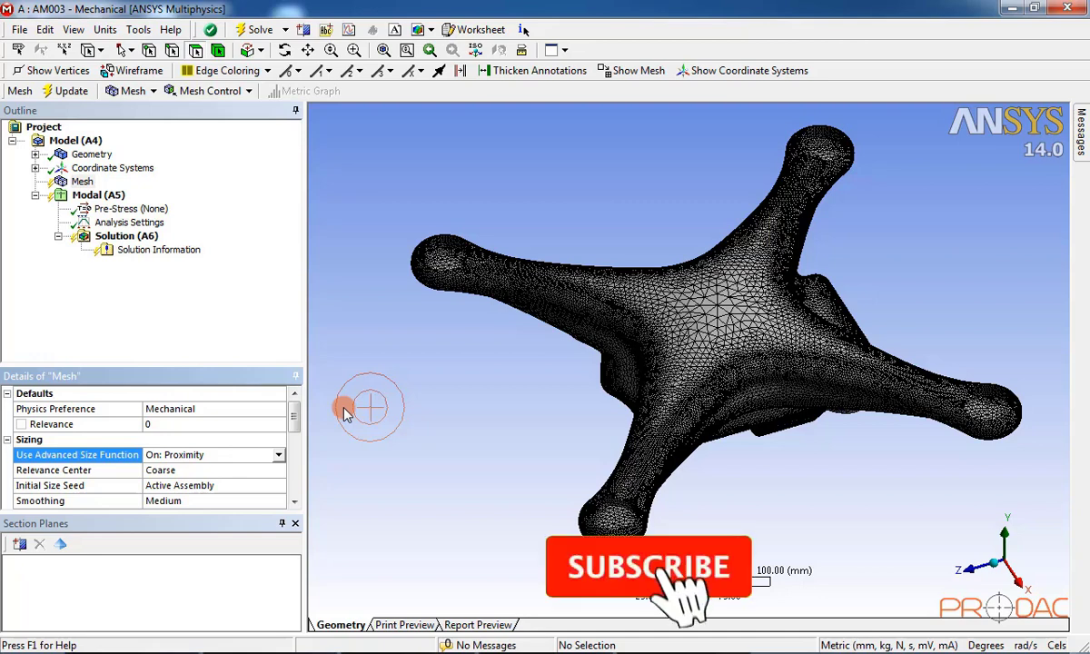
Set Num Cells Across Gap to 2, keeping Proximity Accuracy at 0.5.
click(296, 502)
click(295, 501)
click(295, 501)
click(295, 502)
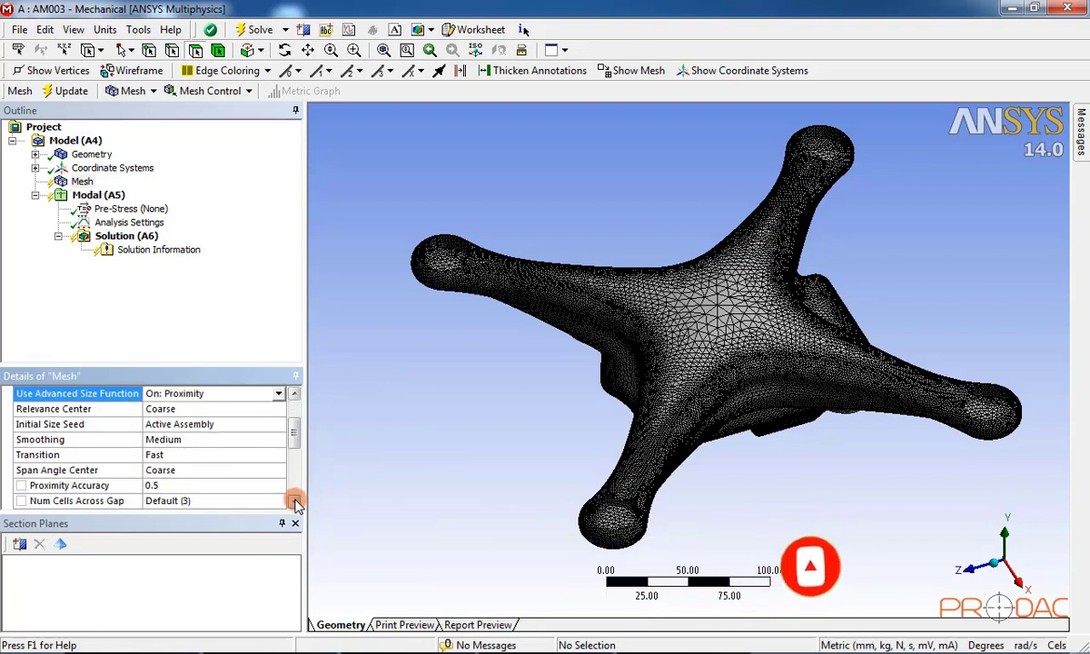
click(295, 502)
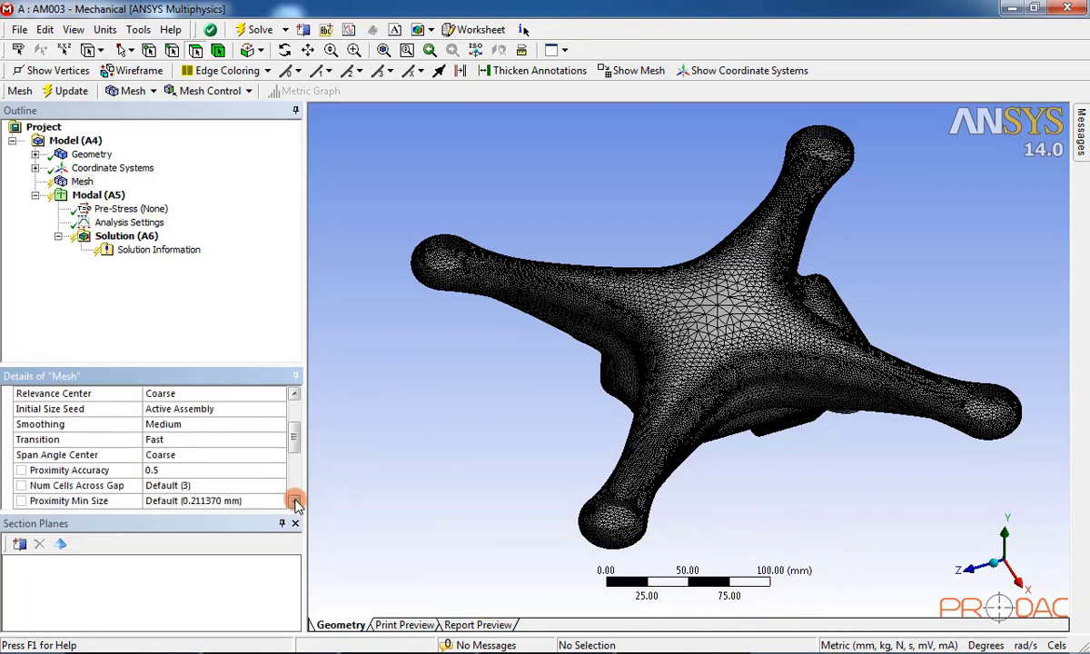
click(235, 486)
drag(234, 485, 245, 489)
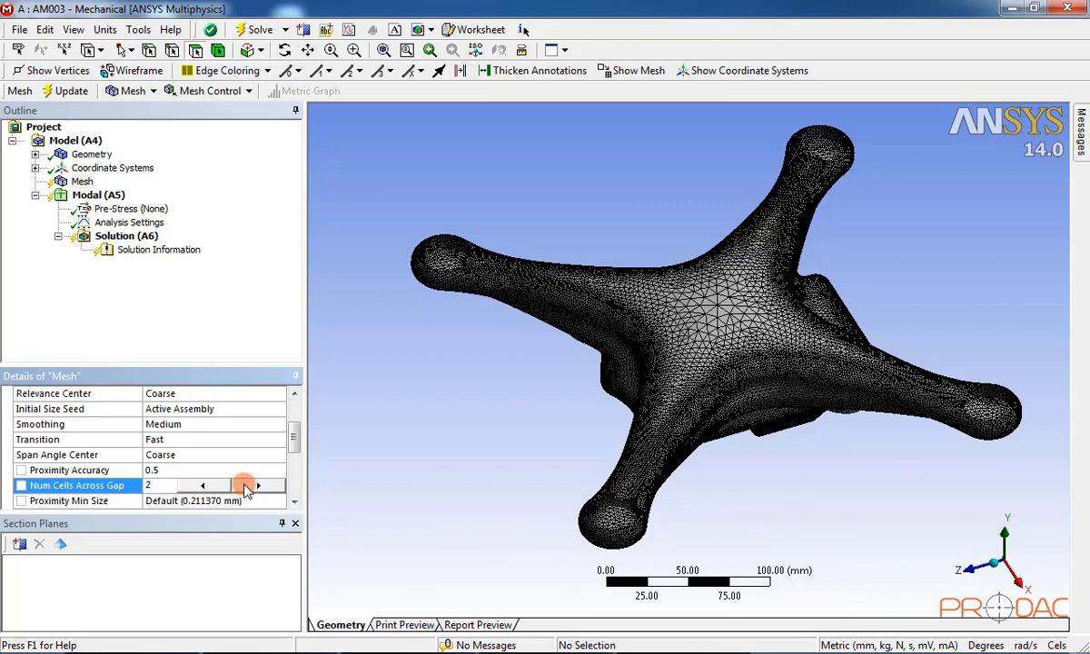
key(Return)
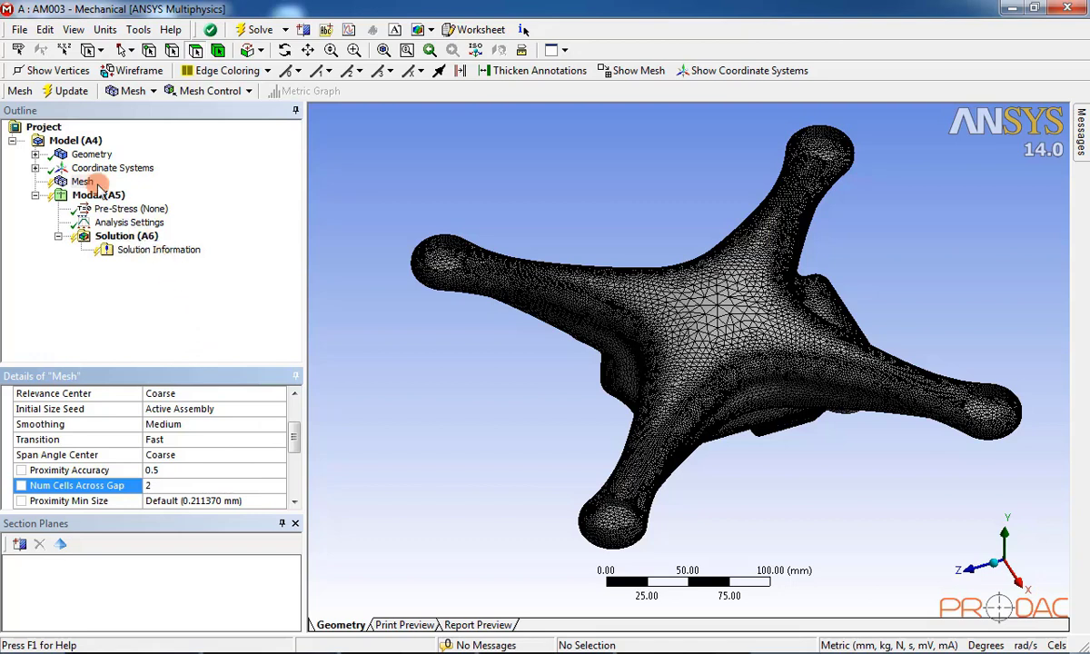
Generate the drone mesh from the Mesh item using the On: Proximity sizing.
click(94, 185)
right_click(94, 183)
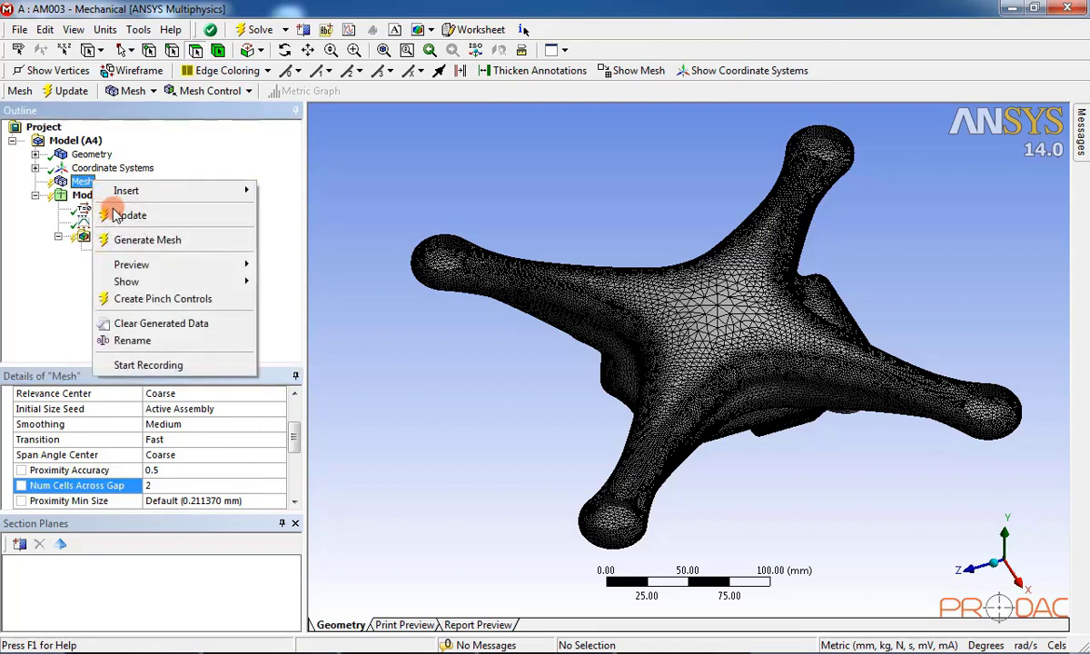
click(195, 247)
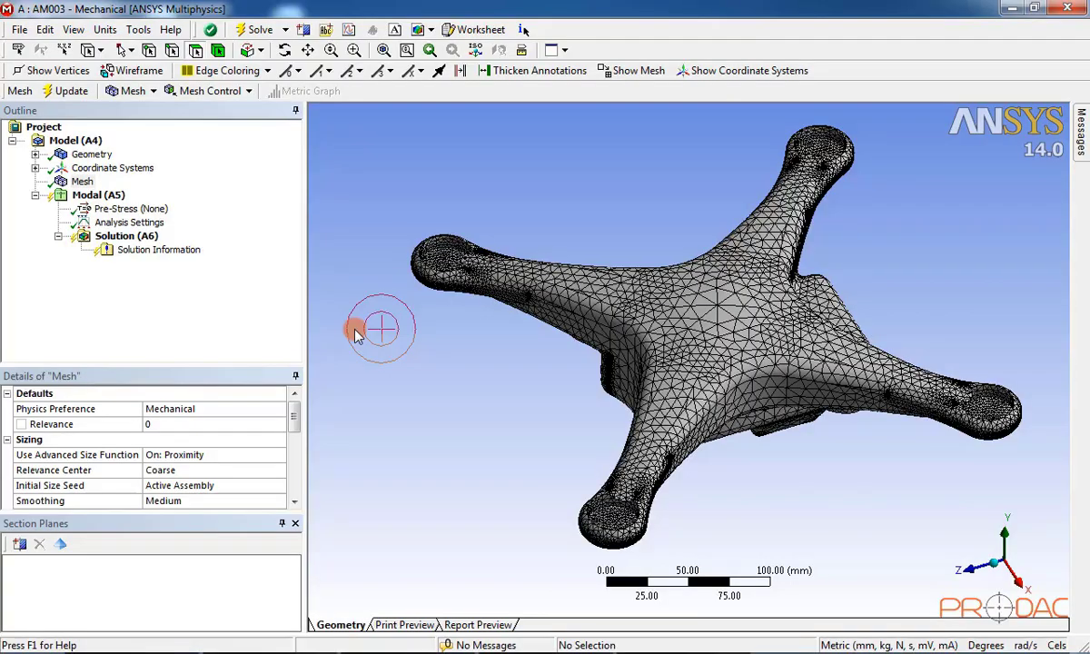
scroll(708, 455, up, 3)
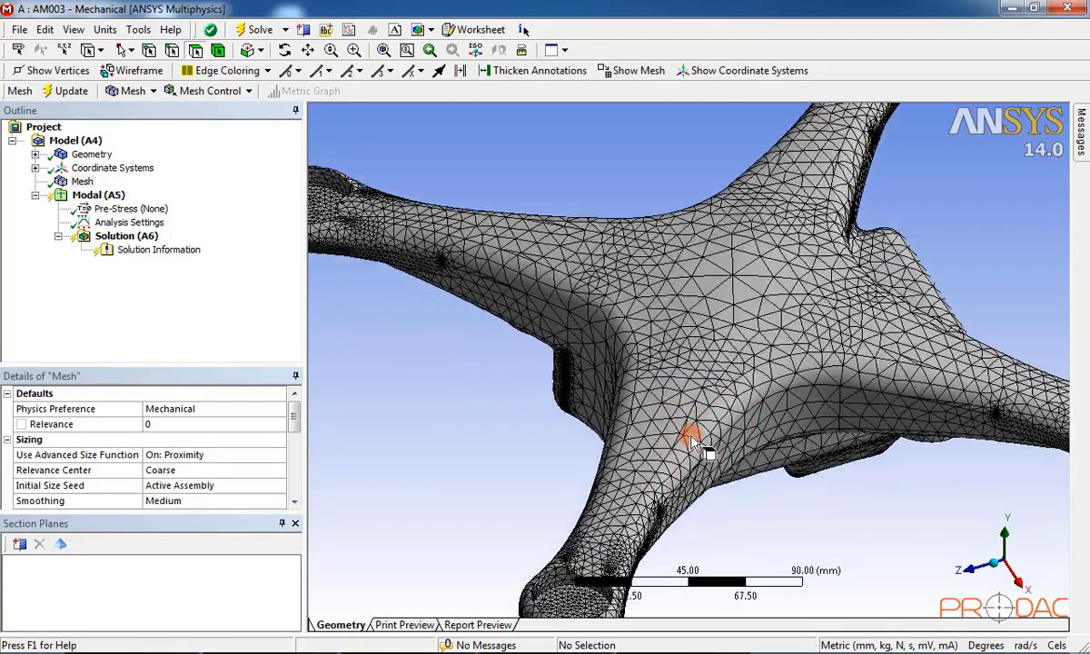
middle_drag(706, 451, 657, 353)
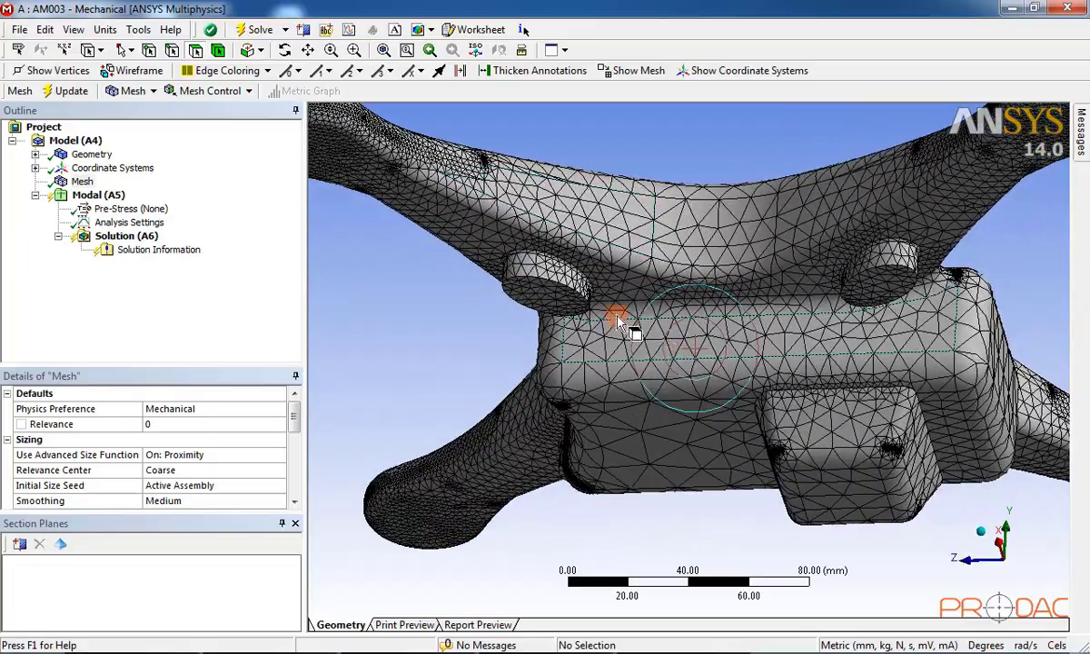
scroll(586, 300, up, 5)
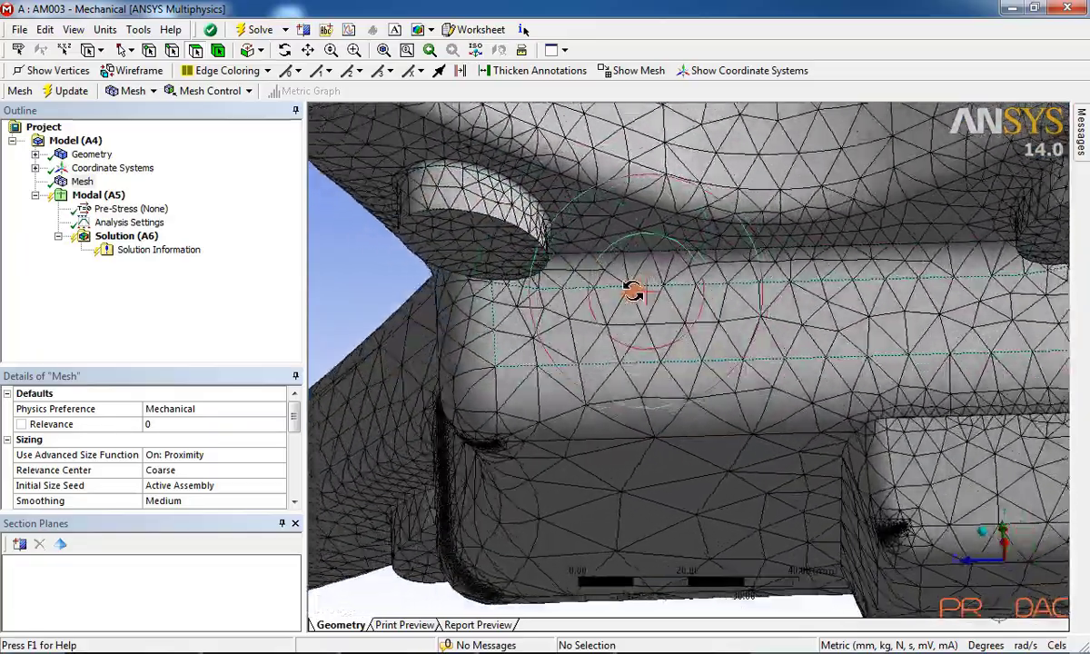
middle_drag(634, 291, 669, 307)
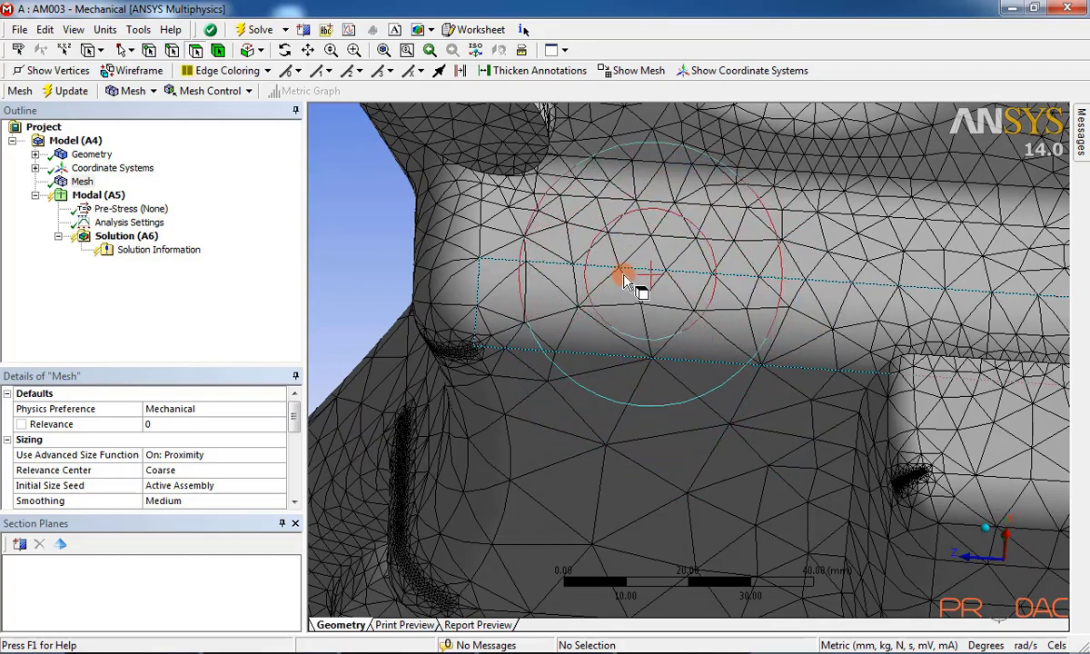
mouse_move(627, 321)
middle_down()
mouse_move(640, 350)
mouse_move(611, 343)
mouse_move(608, 316)
middle_up()
click(462, 469)
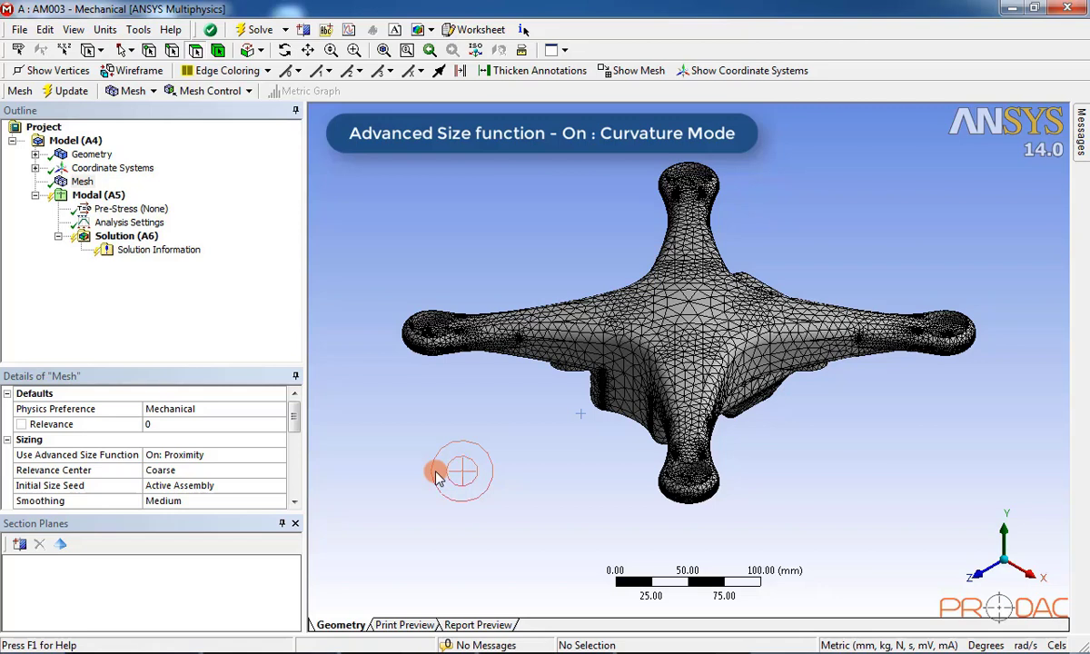
Change Use Advanced Size Function to On: Curvature.
click(257, 457)
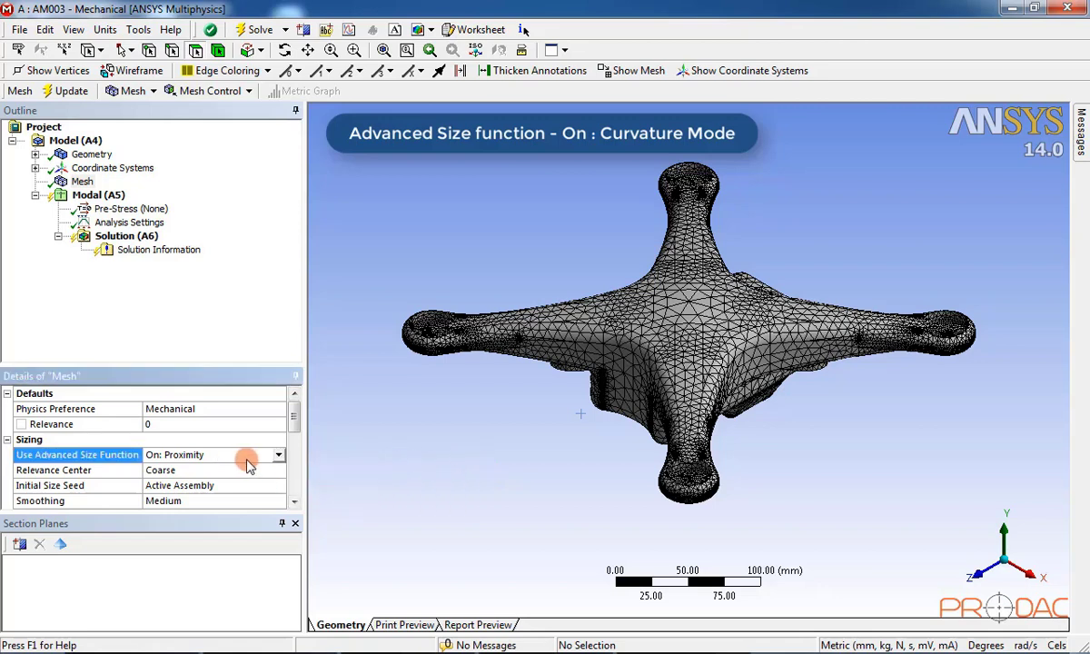
click(277, 454)
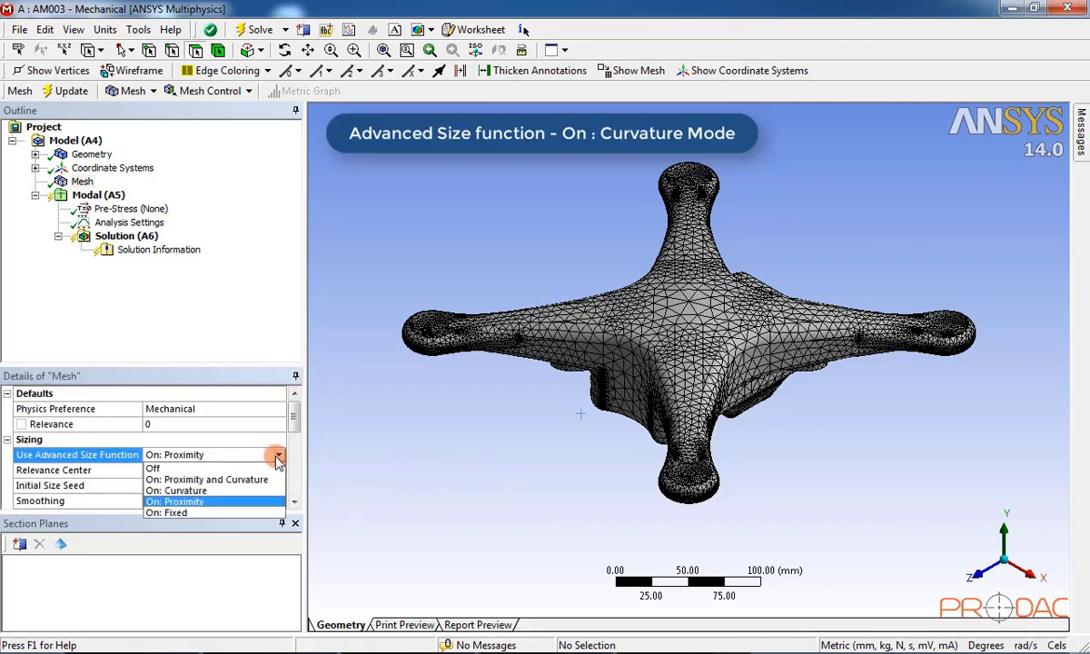
click(227, 495)
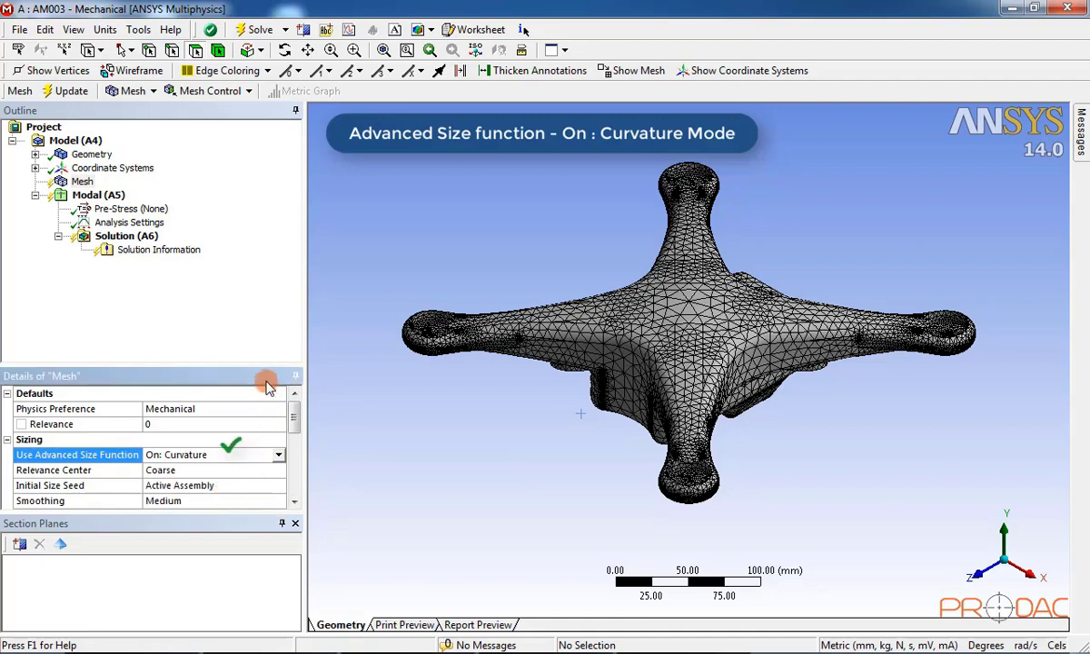
Regenerate the drone mesh with the curvature-based sizing.
click(82, 182)
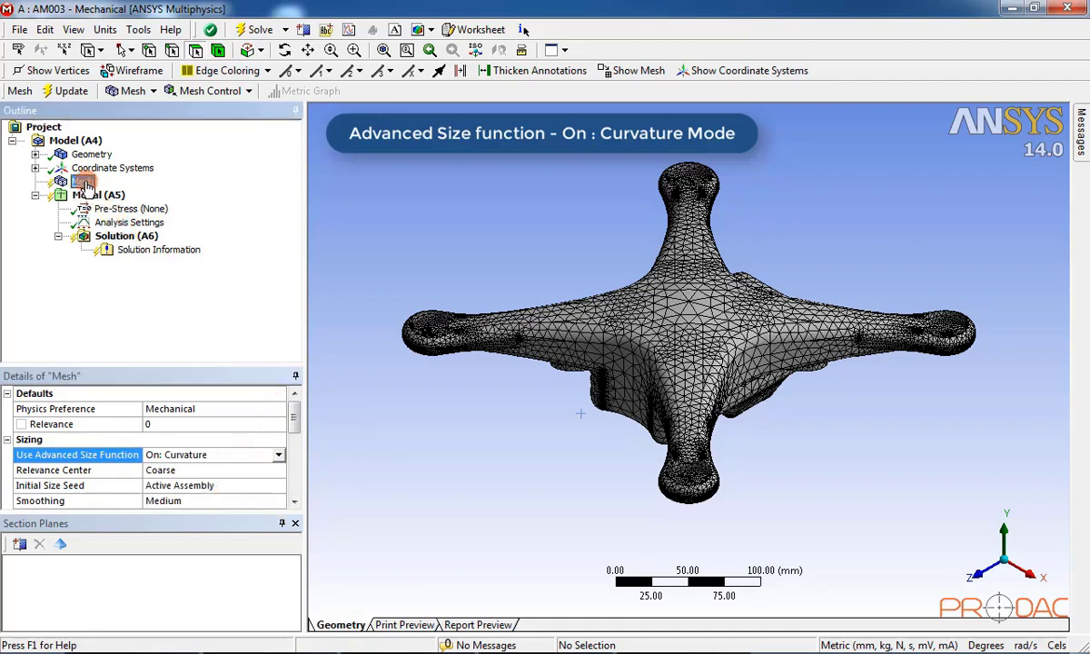
right_click(83, 183)
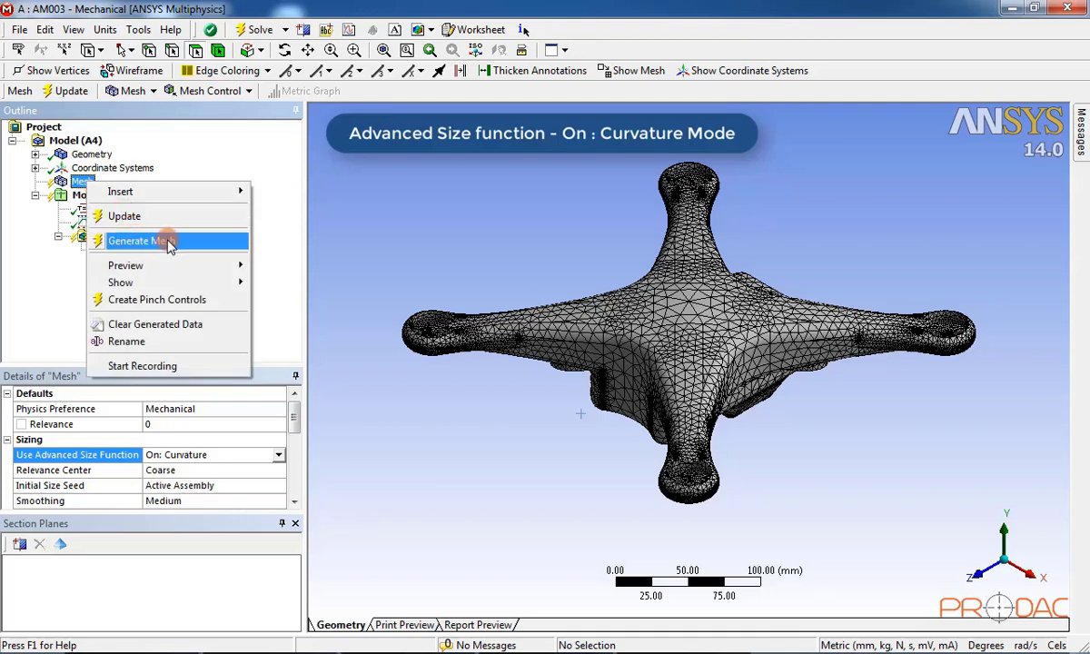
click(202, 247)
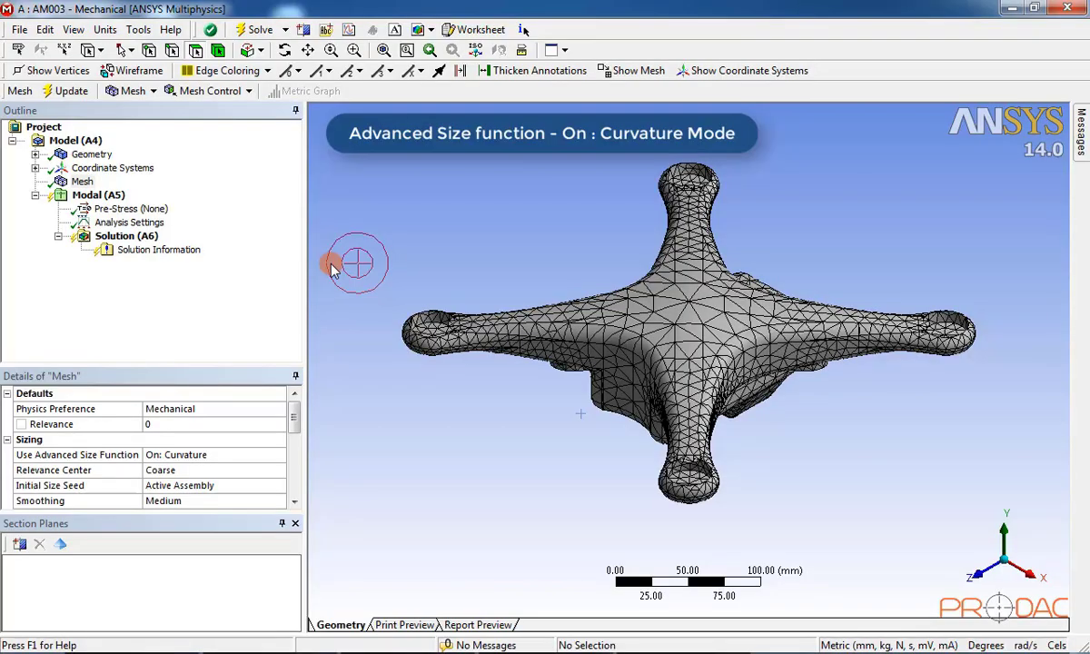
middle_drag(448, 329, 537, 418)
scroll(541, 294, up, 3)
middle_drag(540, 294, 723, 307)
scroll(749, 377, down, 2)
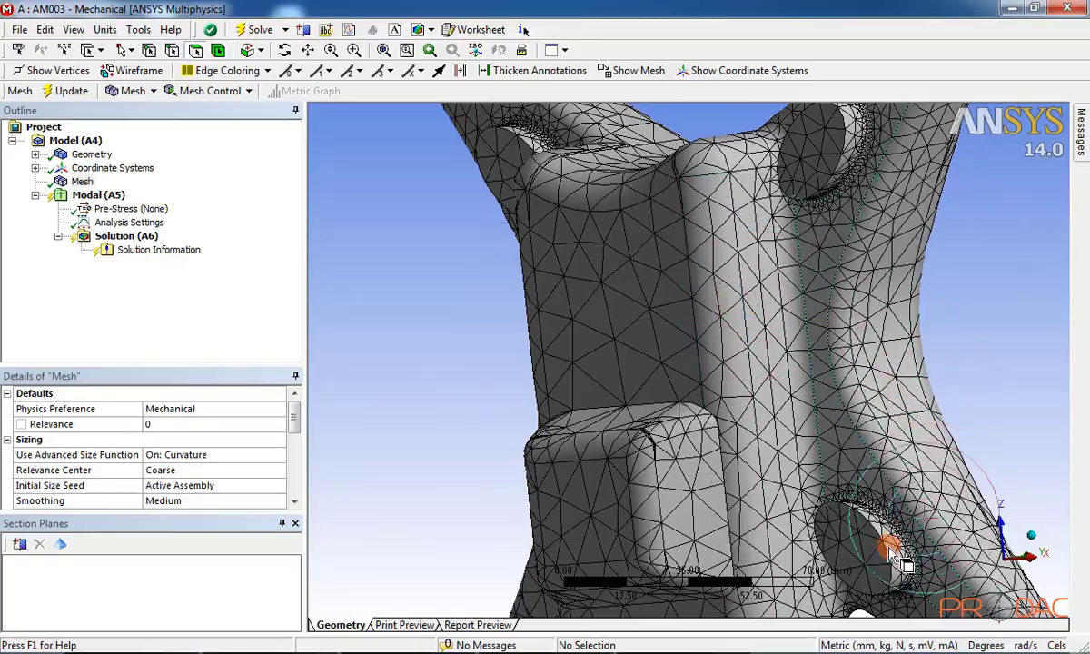
middle_drag(890, 549, 498, 316)
scroll(608, 358, down, 5)
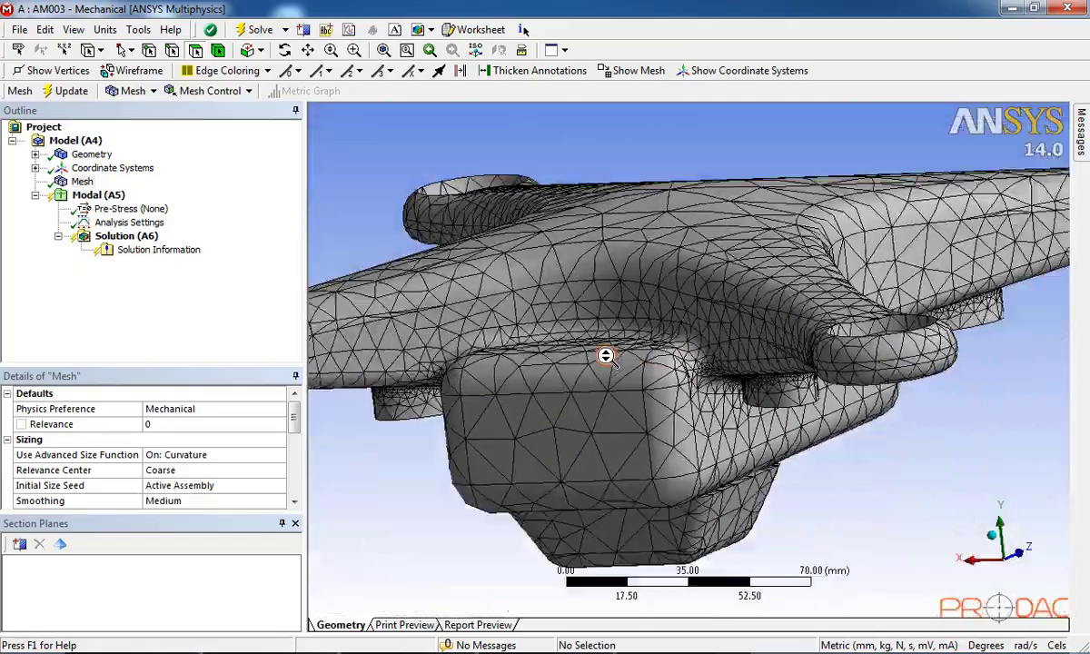
middle_drag(605, 356, 695, 407)
scroll(592, 437, down, 3)
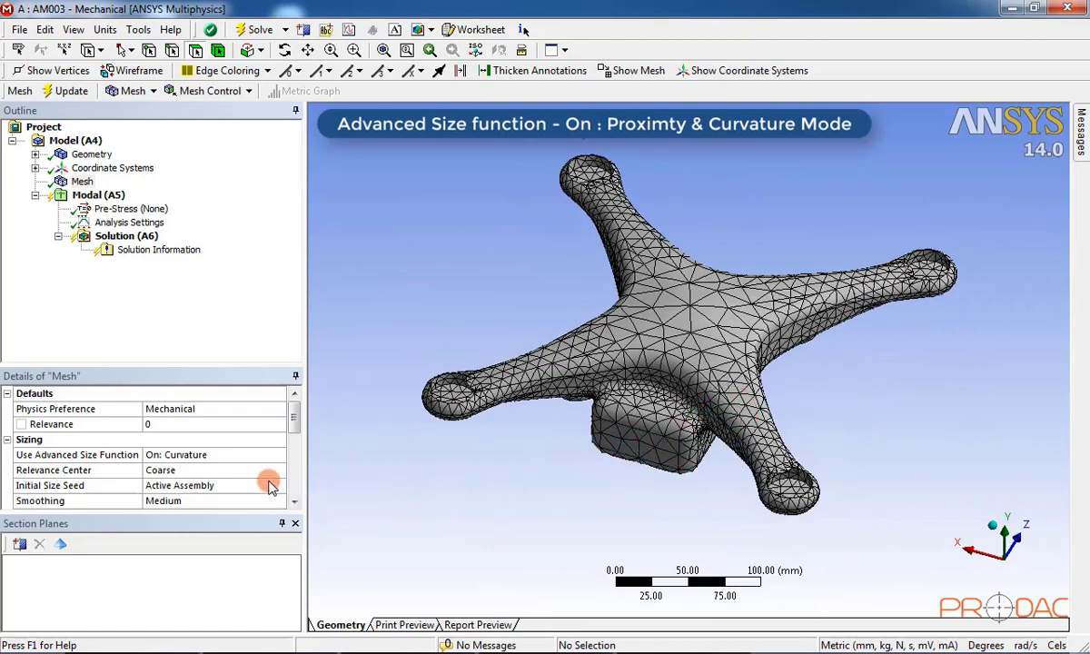
Choose On: Proximity and Curvature for the advanced size function and generate the mesh.
click(228, 457)
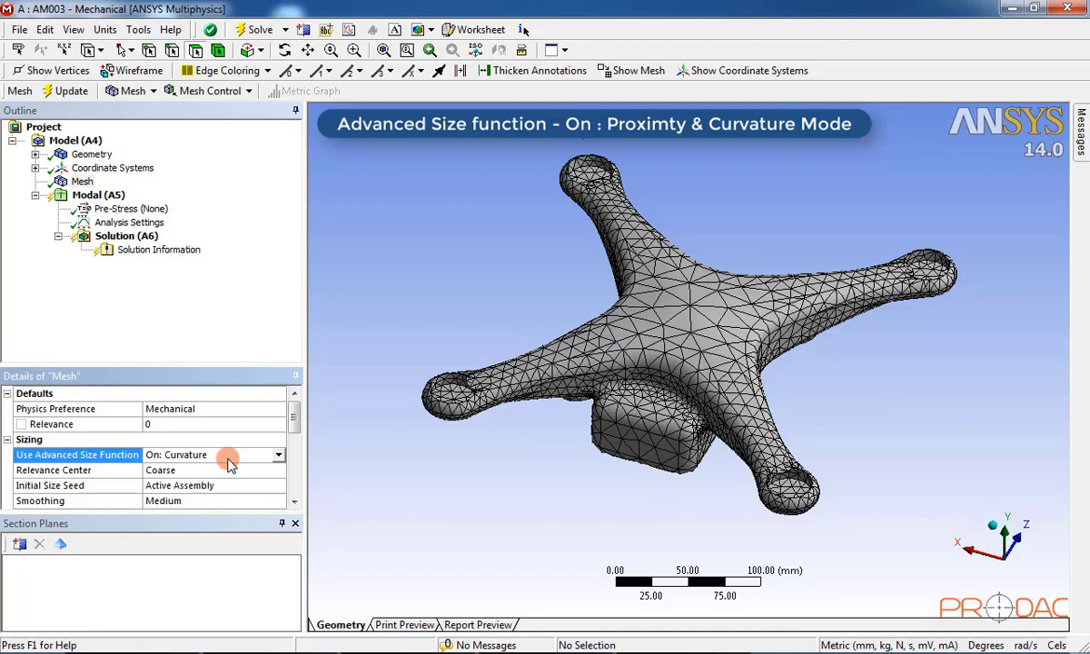
click(277, 456)
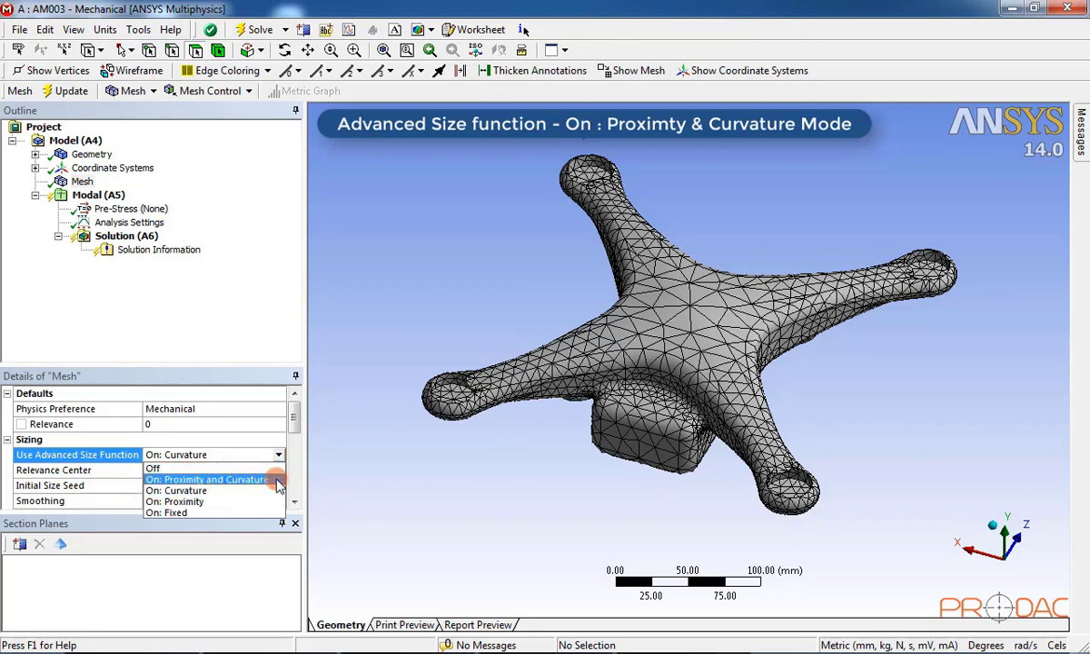
click(277, 479)
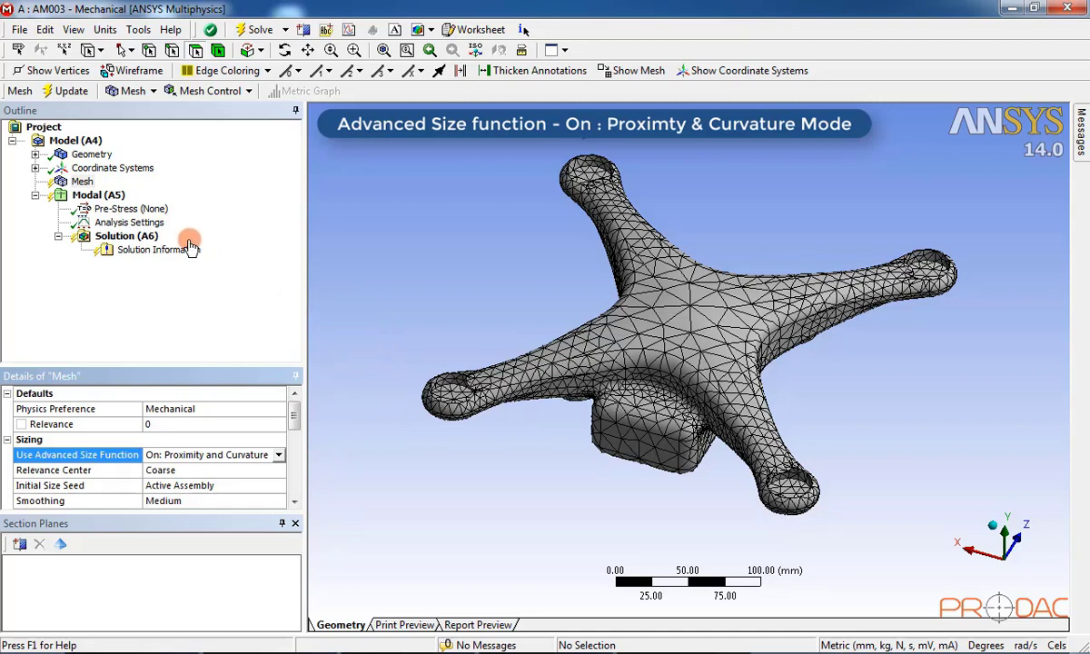
right_click(85, 182)
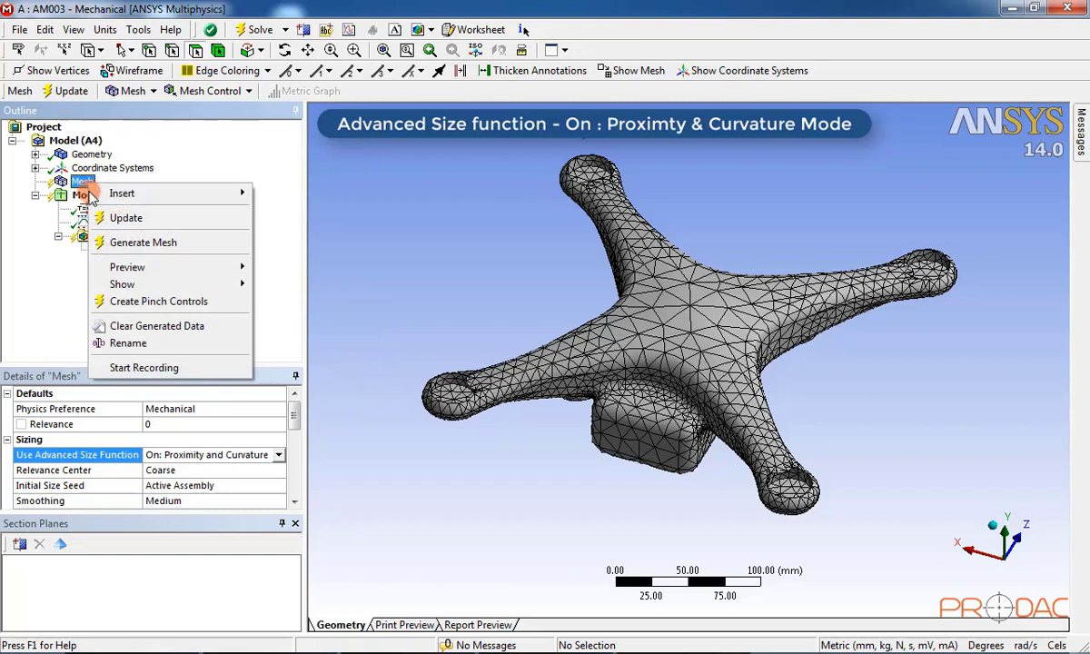
click(192, 248)
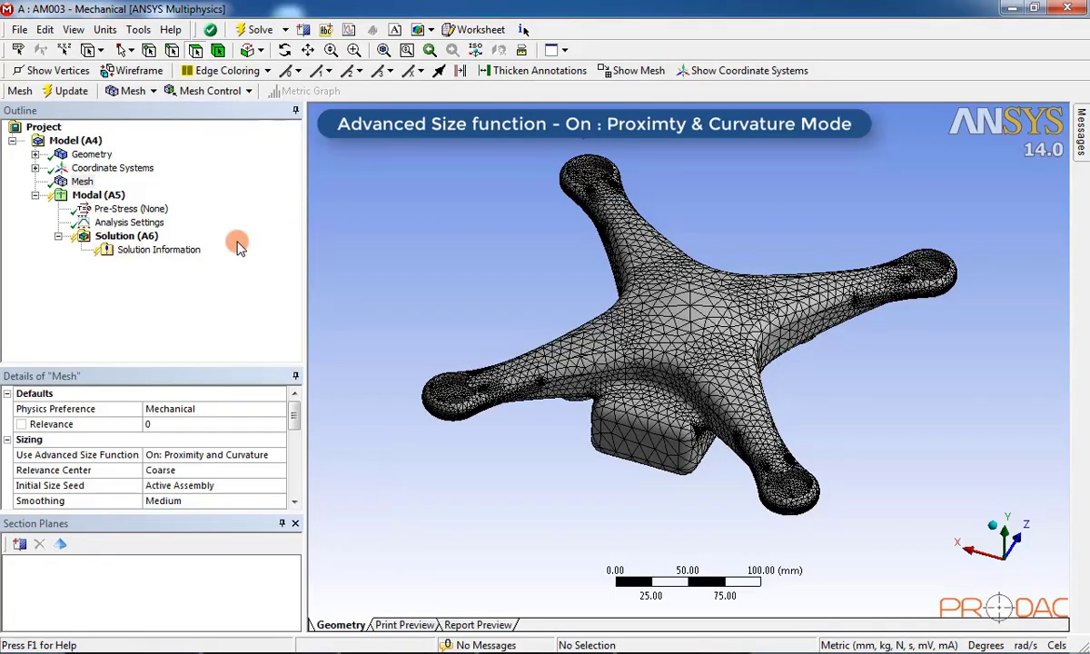
Review the final 194392-node mesh, then close Mechanical so it saves the database.
scroll(559, 377, up, 5)
middle_drag(559, 377, 881, 495)
middle_drag(792, 459, 778, 255)
scroll(778, 255, up, 6)
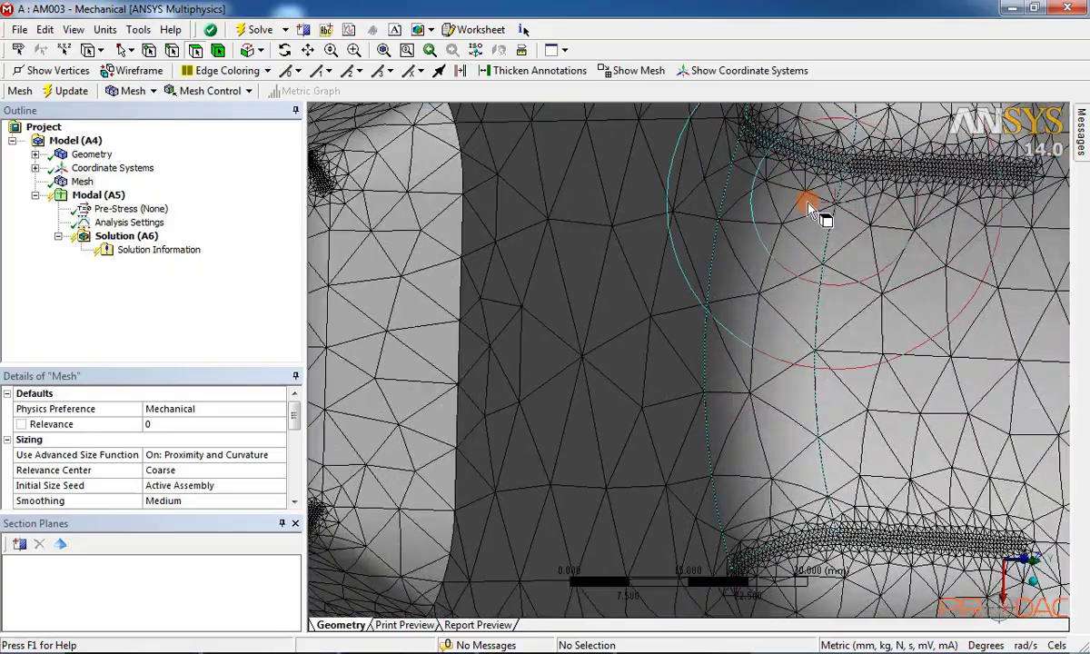
scroll(627, 313, down, 6)
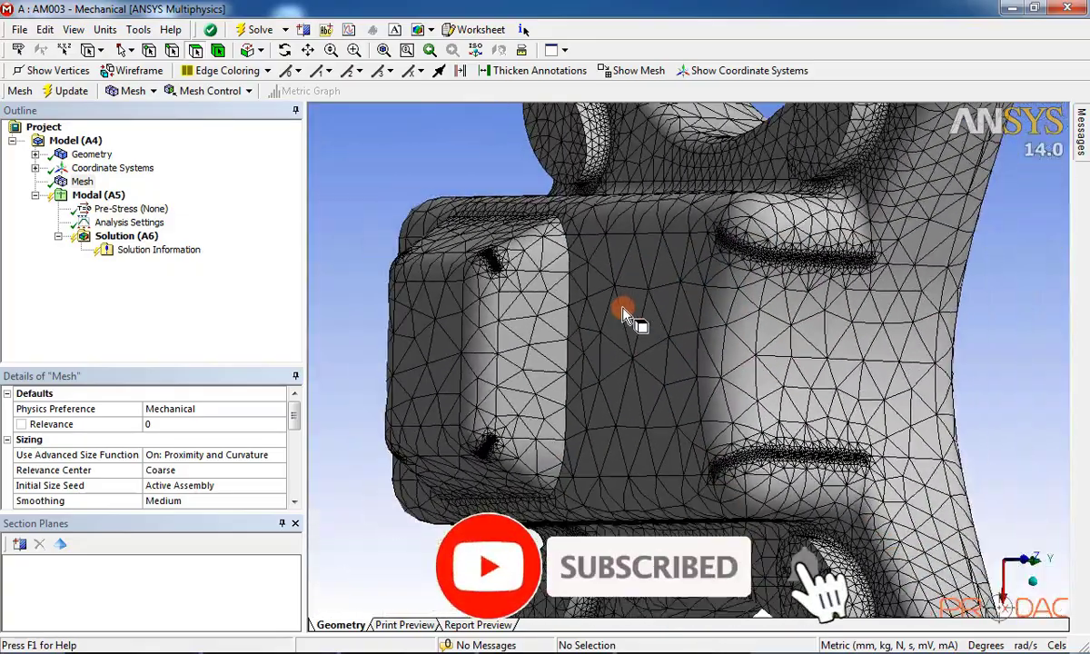
middle_drag(658, 363, 497, 313)
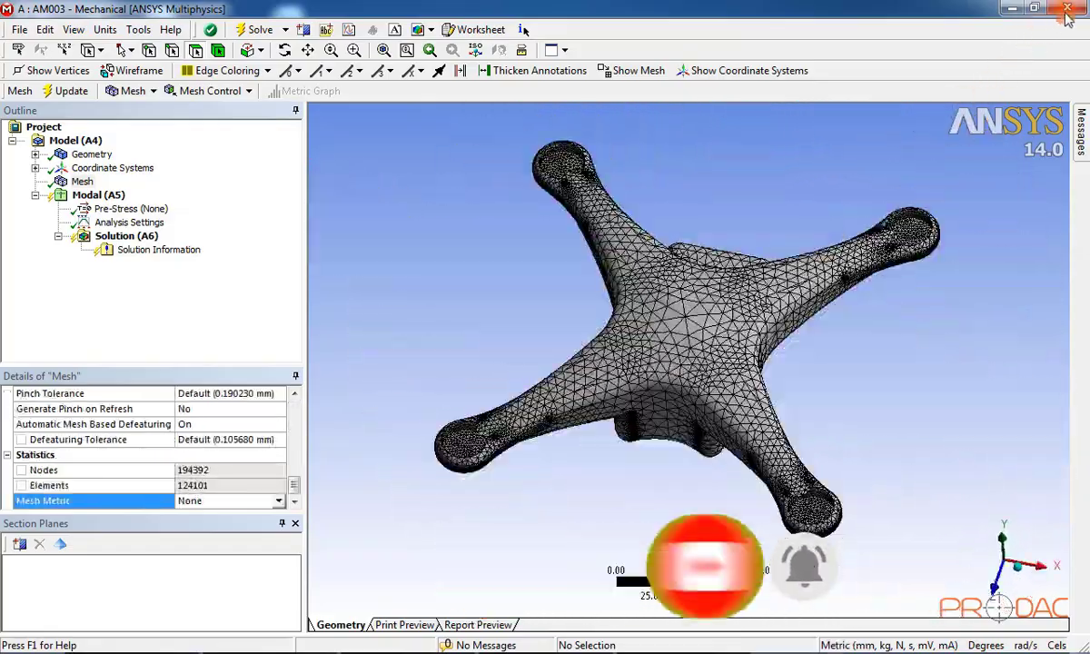
click(1073, 9)
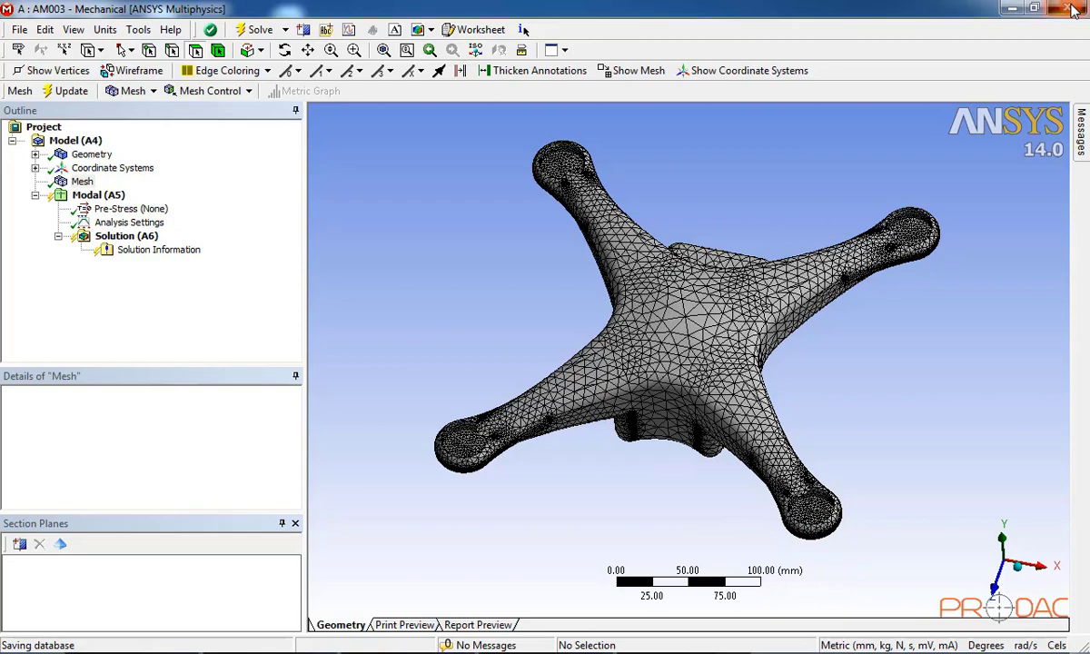